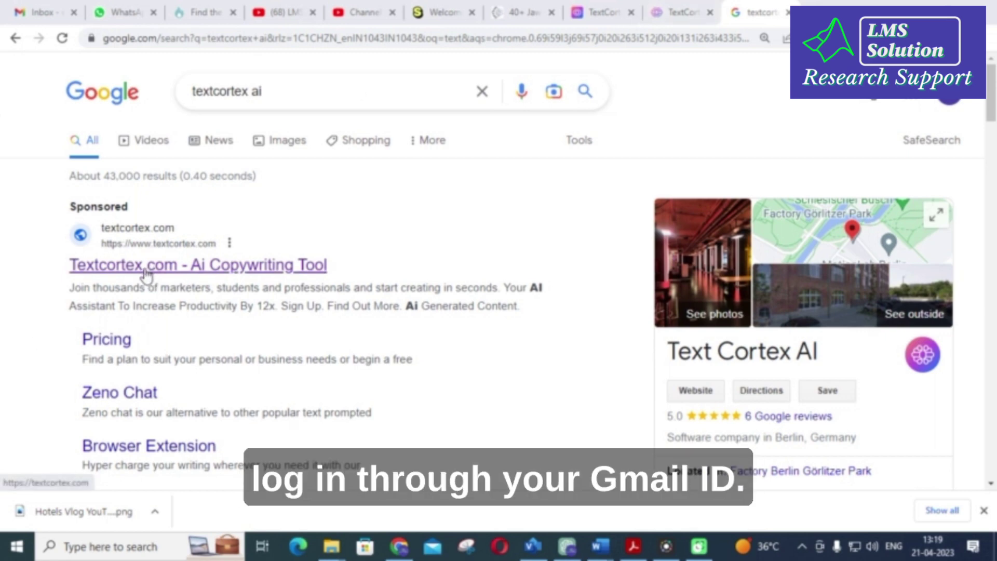
Switch from the Google results to the TextCortex tab showing the 'Select a template' page.
{"action": "left_click", "coordinate": [681, 12]}
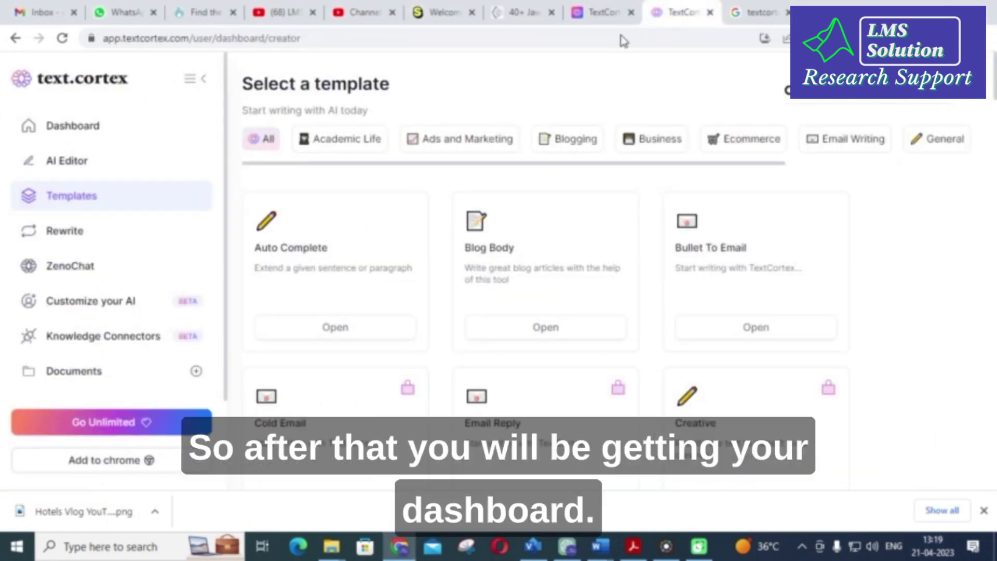
{"action": "left_click", "coordinate": [75, 134]}
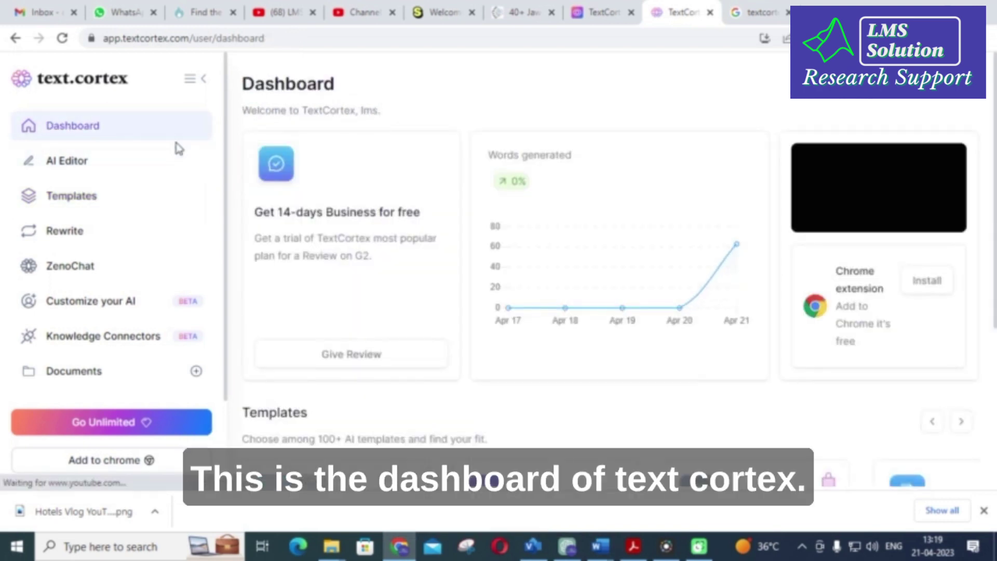
{"action": "scroll", "coordinate": [57, 200], "scroll_direction": "down", "scroll_amount": 2}
{"action": "scroll", "coordinate": [57, 200], "scroll_direction": "up", "scroll_amount": 2}
{"action": "left_click", "coordinate": [74, 203]}
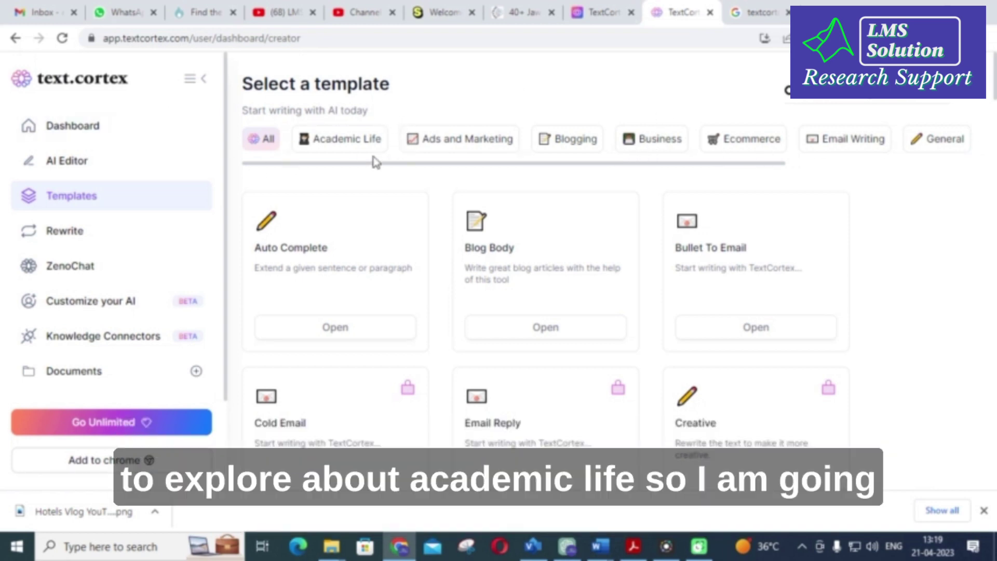
{"action": "left_click", "coordinate": [357, 151]}
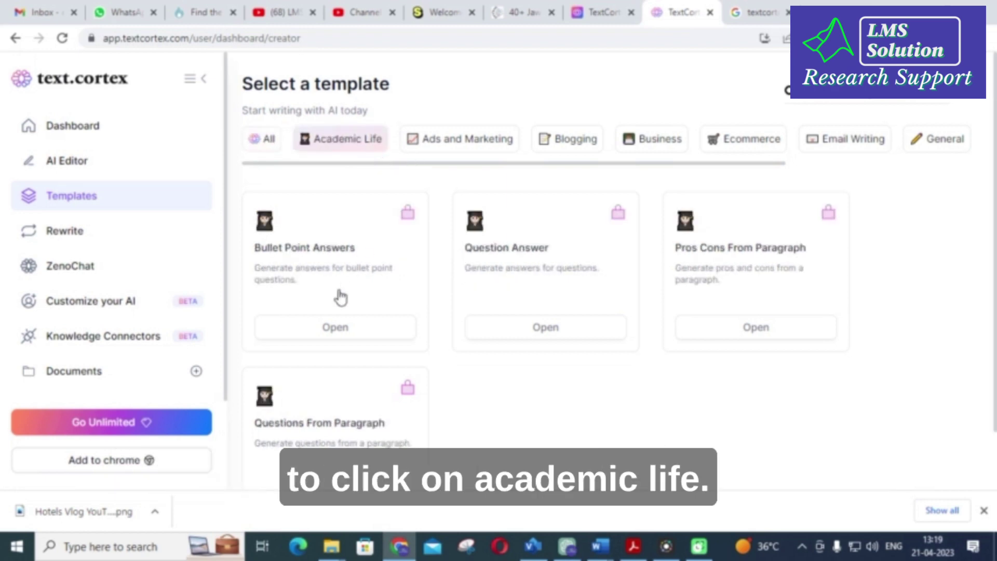
{"action": "scroll", "coordinate": [473, 345], "scroll_direction": "down", "scroll_amount": 1}
{"action": "scroll", "coordinate": [473, 345], "scroll_direction": "up", "scroll_amount": 1}
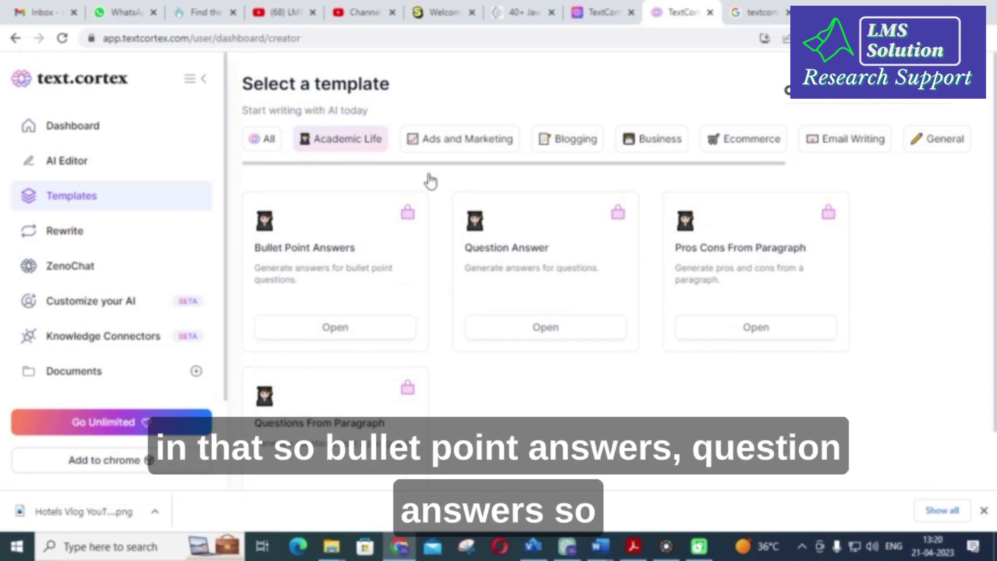
{"action": "left_click", "coordinate": [264, 137]}
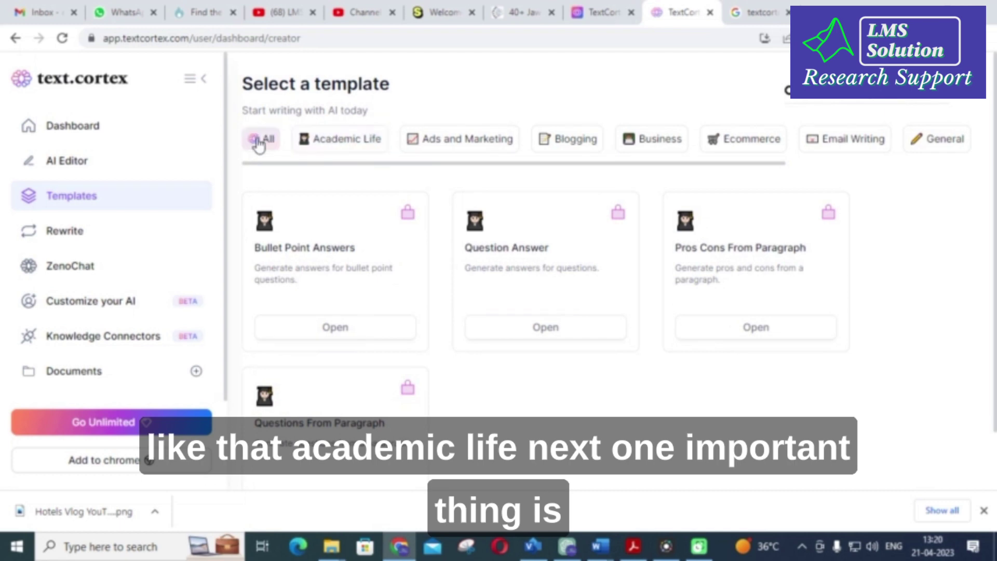
{"action": "scroll", "coordinate": [565, 237], "scroll_direction": "down", "scroll_amount": 4}
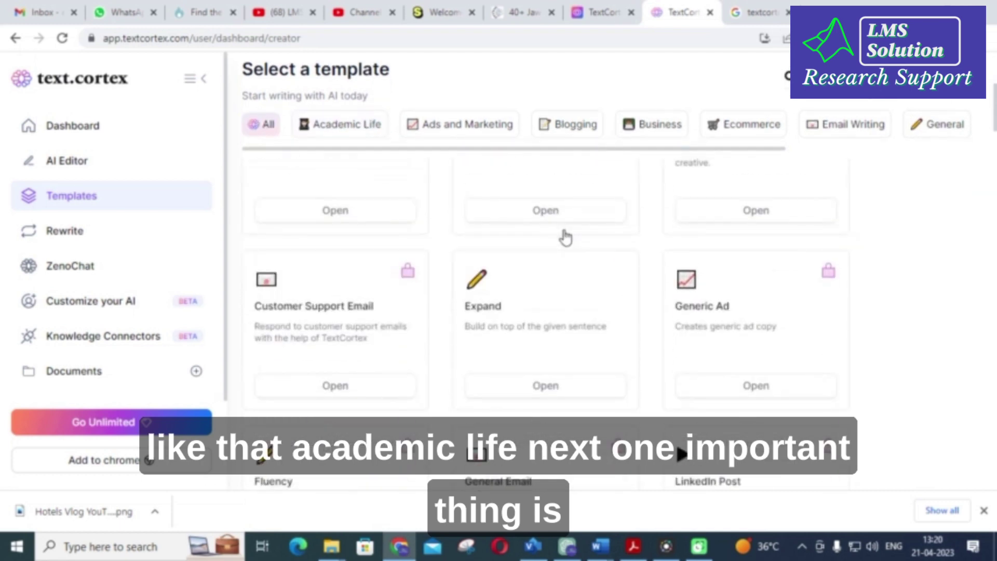
{"action": "scroll", "coordinate": [576, 244], "scroll_direction": "up", "scroll_amount": 3}
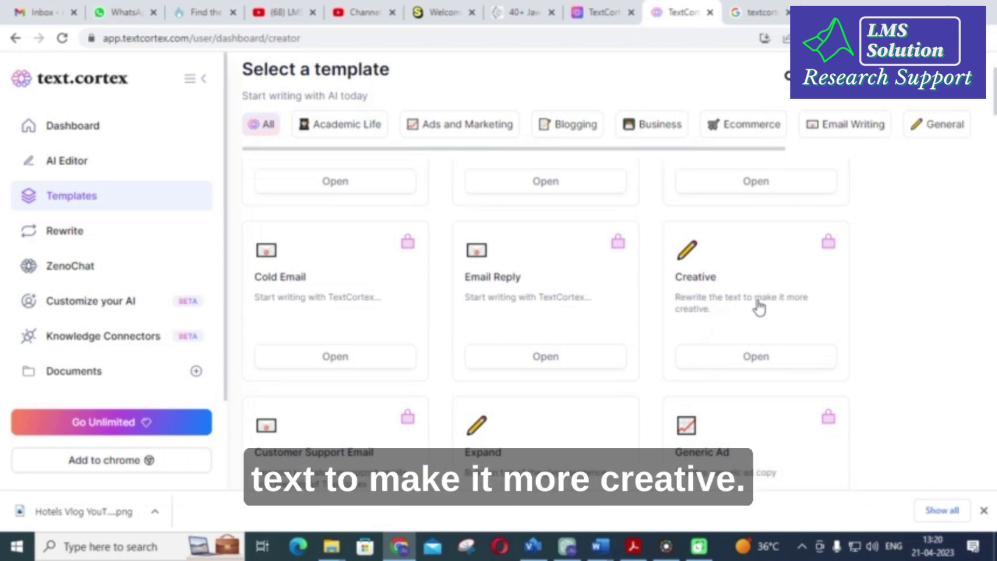
{"action": "scroll", "coordinate": [722, 306], "scroll_direction": "down", "scroll_amount": 3}
{"action": "scroll", "coordinate": [456, 274], "scroll_direction": "down", "scroll_amount": 5}
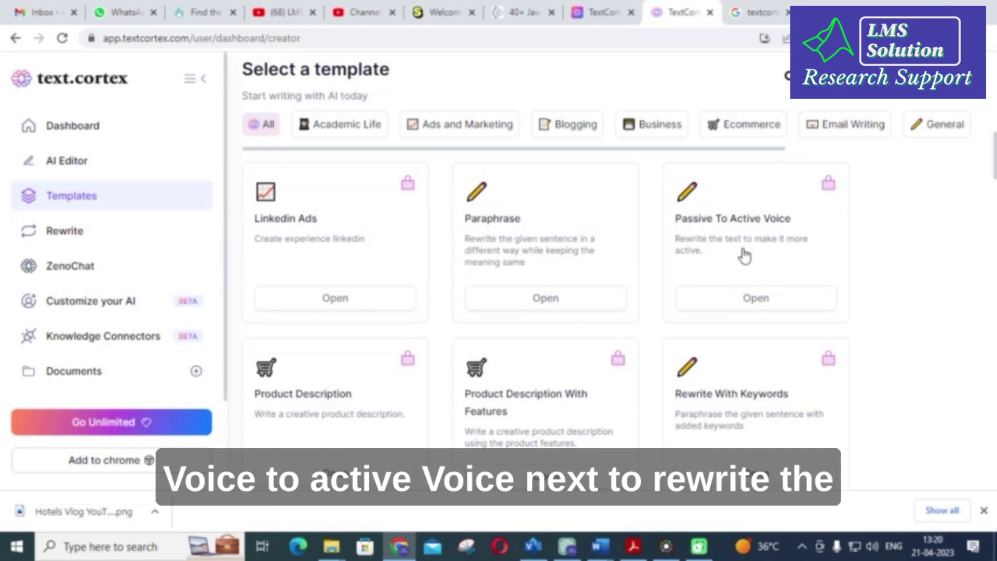
{"action": "scroll", "coordinate": [725, 267], "scroll_direction": "down", "scroll_amount": 3}
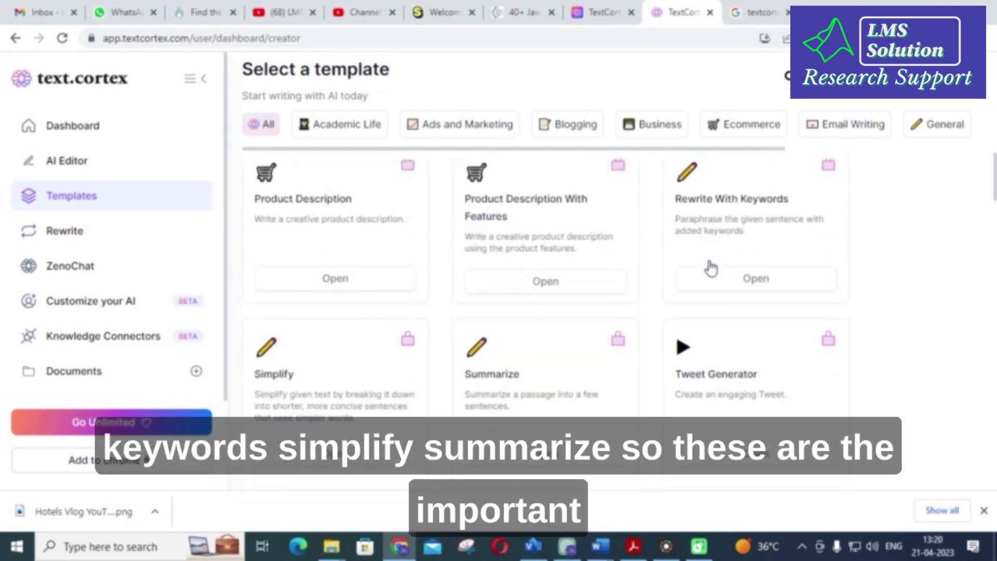
{"action": "scroll", "coordinate": [711, 268], "scroll_direction": "down", "scroll_amount": 1}
{"action": "scroll", "coordinate": [478, 352], "scroll_direction": "down", "scroll_amount": 1}
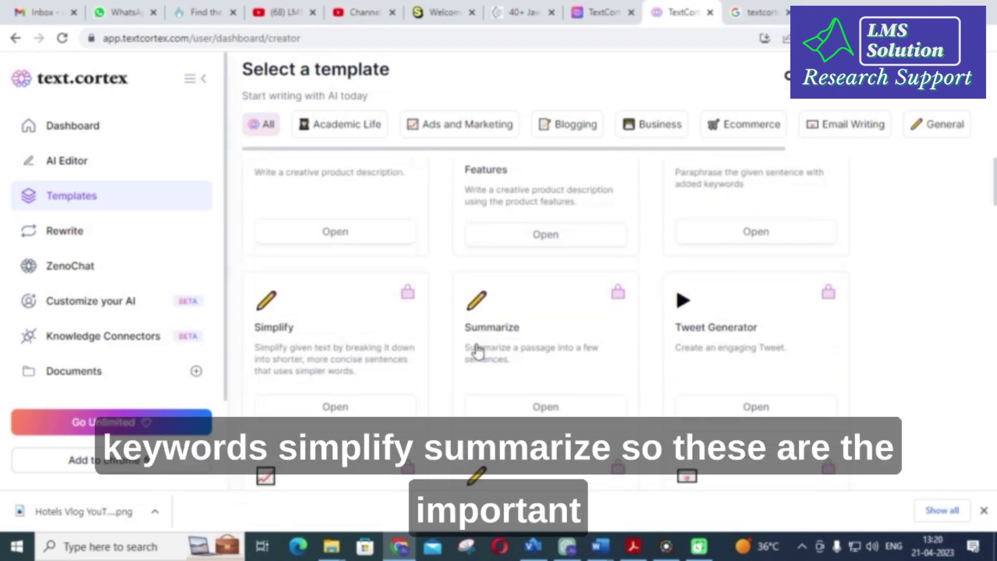
{"action": "scroll", "coordinate": [478, 352], "scroll_direction": "down", "scroll_amount": 3}
{"action": "scroll", "coordinate": [475, 347], "scroll_direction": "down", "scroll_amount": 2}
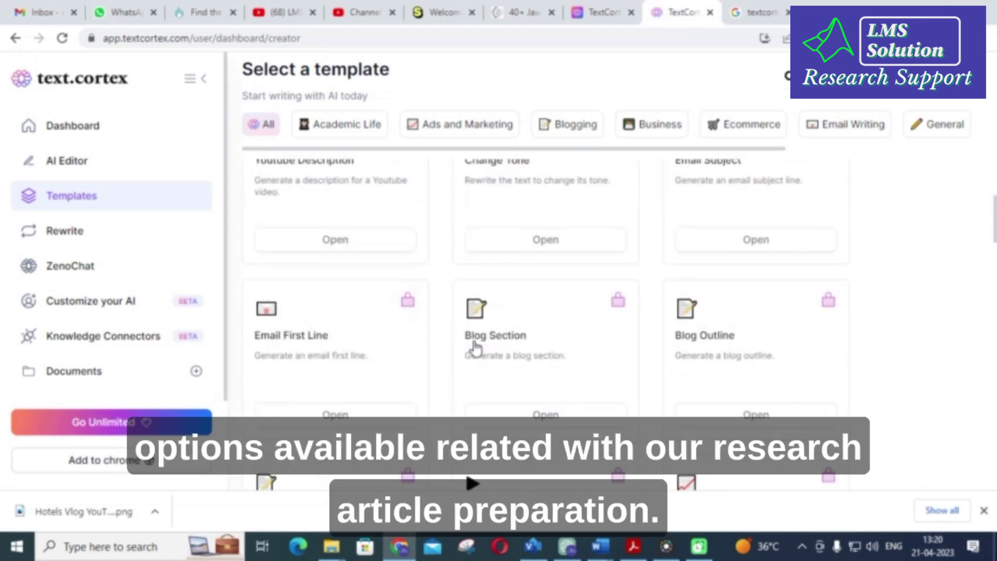
{"action": "scroll", "coordinate": [472, 346], "scroll_direction": "down", "scroll_amount": 2}
{"action": "scroll", "coordinate": [472, 347], "scroll_direction": "down", "scroll_amount": 5}
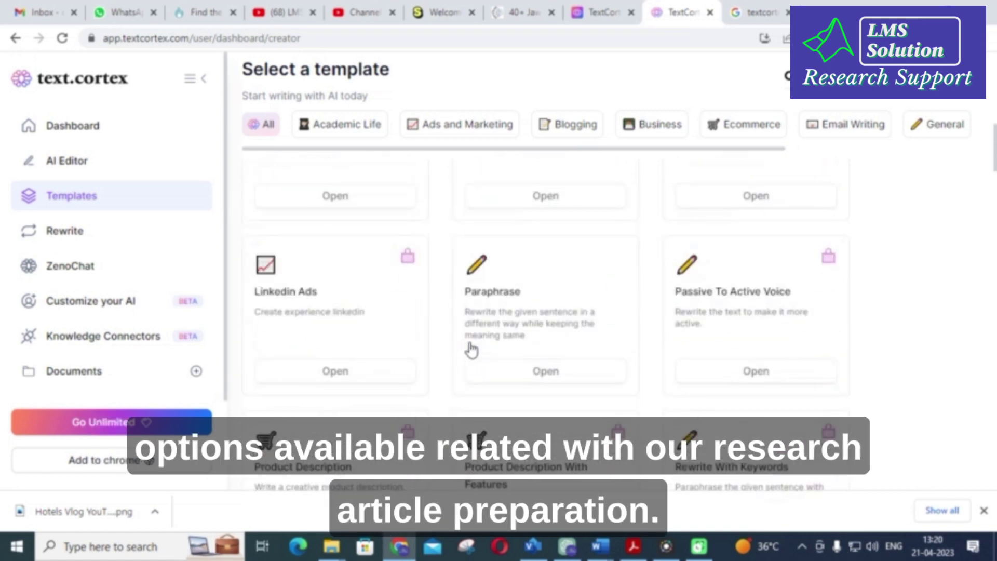
{"action": "scroll", "coordinate": [471, 351], "scroll_direction": "up", "scroll_amount": 5}
{"action": "scroll", "coordinate": [469, 350], "scroll_direction": "up", "scroll_amount": 3}
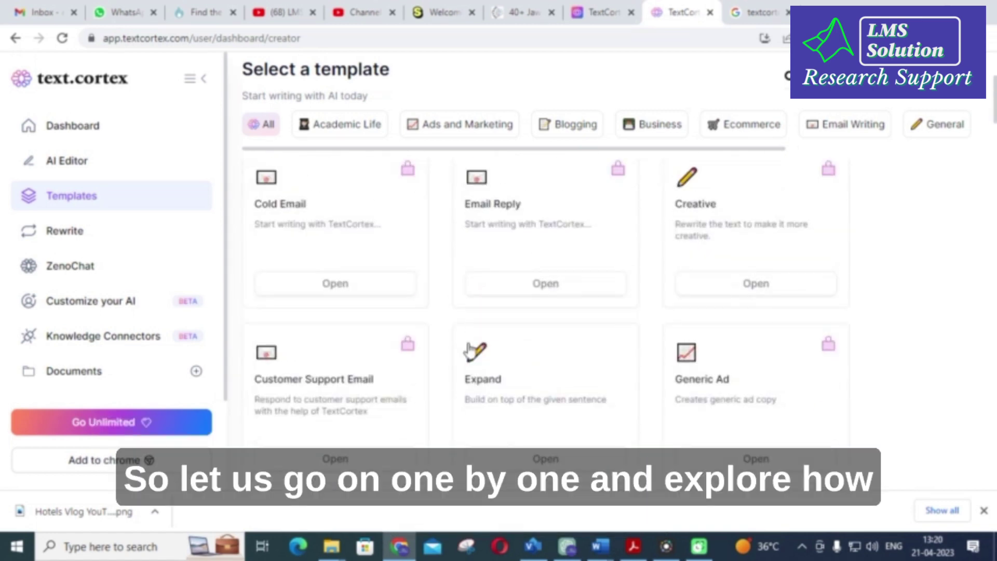
{"action": "scroll", "coordinate": [426, 343], "scroll_direction": "up", "scroll_amount": 4}
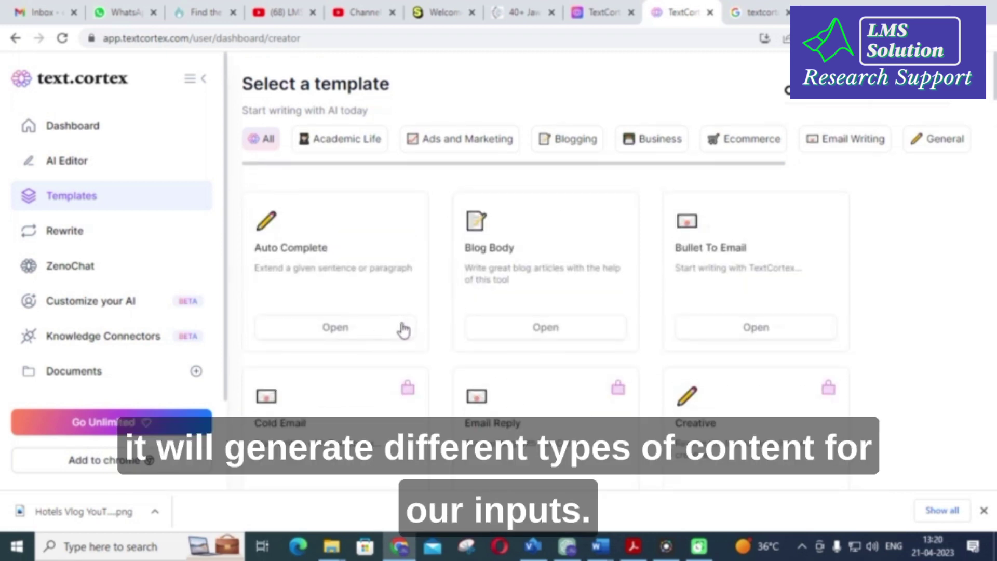
Use Auto Complete to extend 'PV systems convert light directly' into a photovoltaic paragraph, then return to the templates.
{"action": "left_click", "coordinate": [280, 249]}
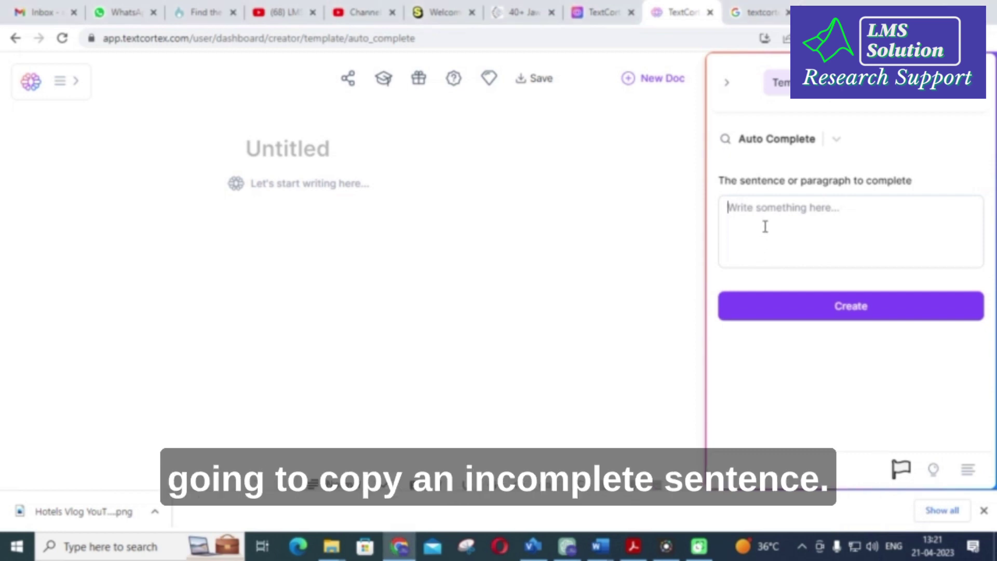
{"action": "type", "text": "PV systems convert light directly"}
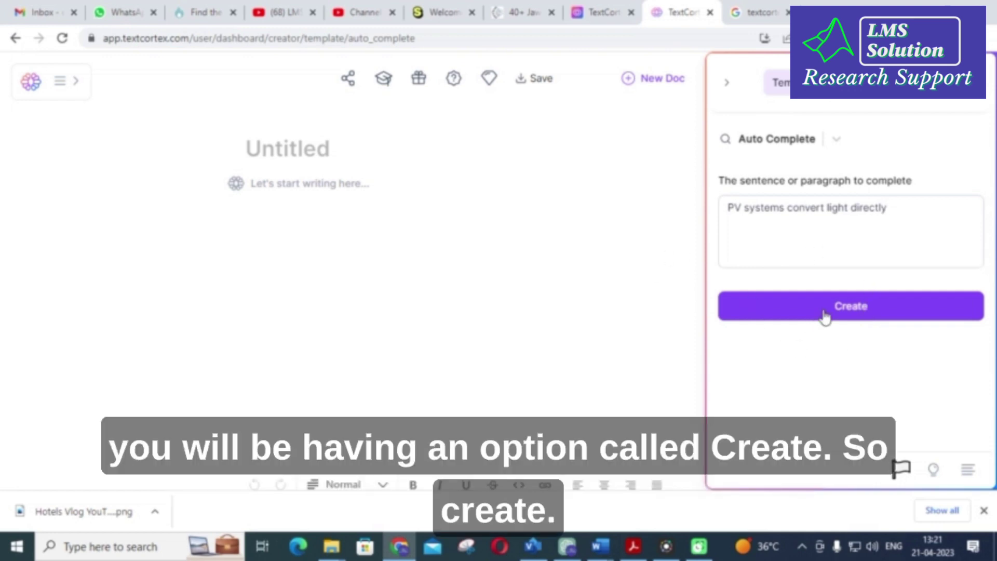
{"action": "left_click", "coordinate": [825, 317]}
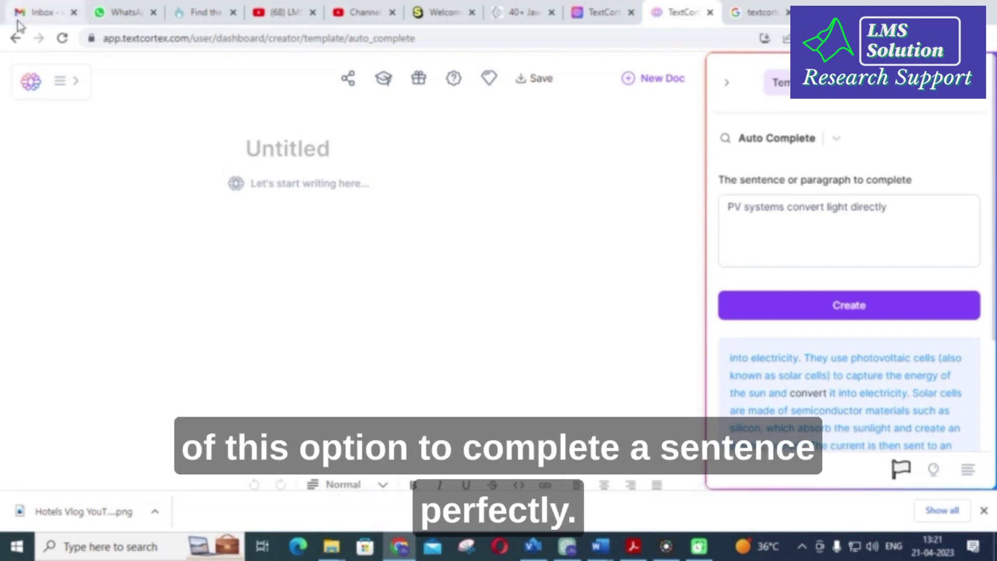
{"action": "left_click", "coordinate": [15, 38]}
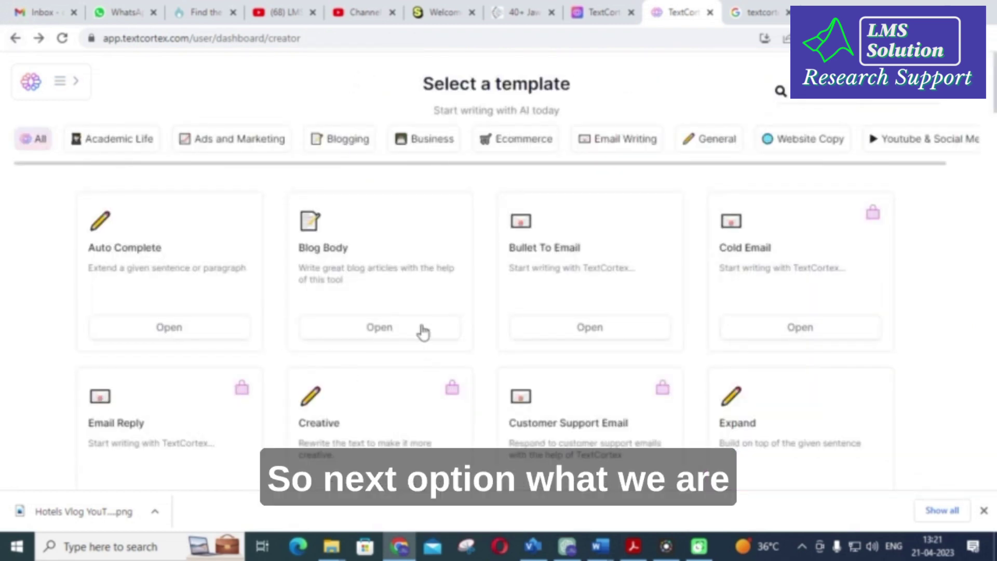
Expand the pasted grid-connected inverter paragraph with the Expand template.
{"action": "scroll", "coordinate": [423, 311], "scroll_direction": "down", "scroll_amount": 3}
{"action": "left_click", "coordinate": [750, 292]}
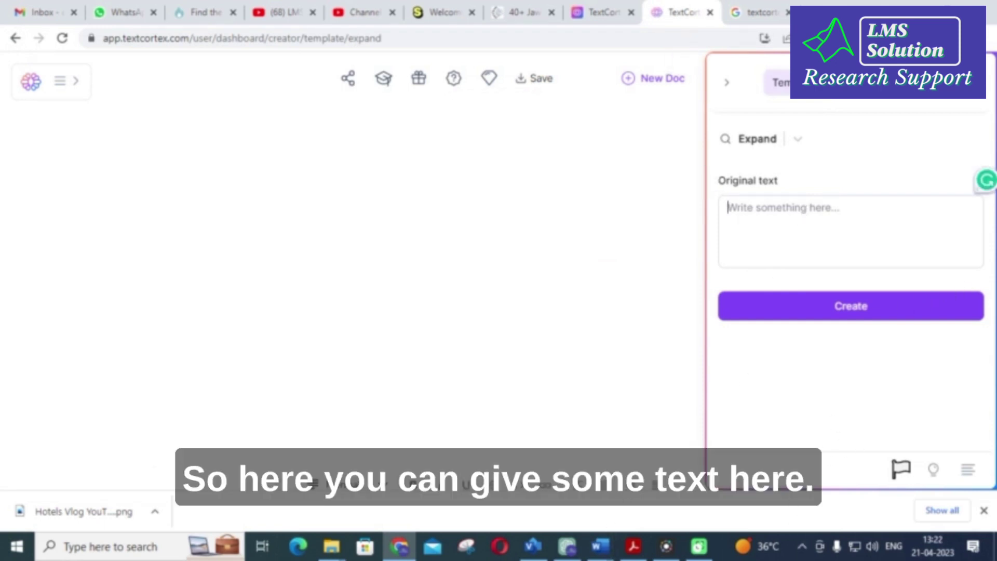
{"action": "type", "text": "Systems designed to deliver alternating current (AC), such as grid-connected applications need an inverter to convert the direct current (DC) from the solar modules to AC."}
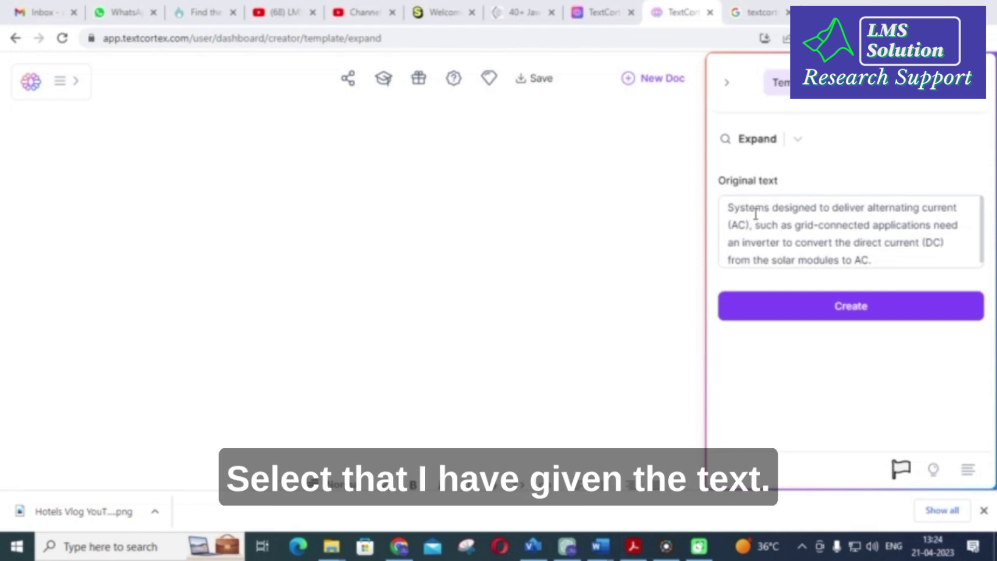
{"action": "left_click", "coordinate": [856, 320]}
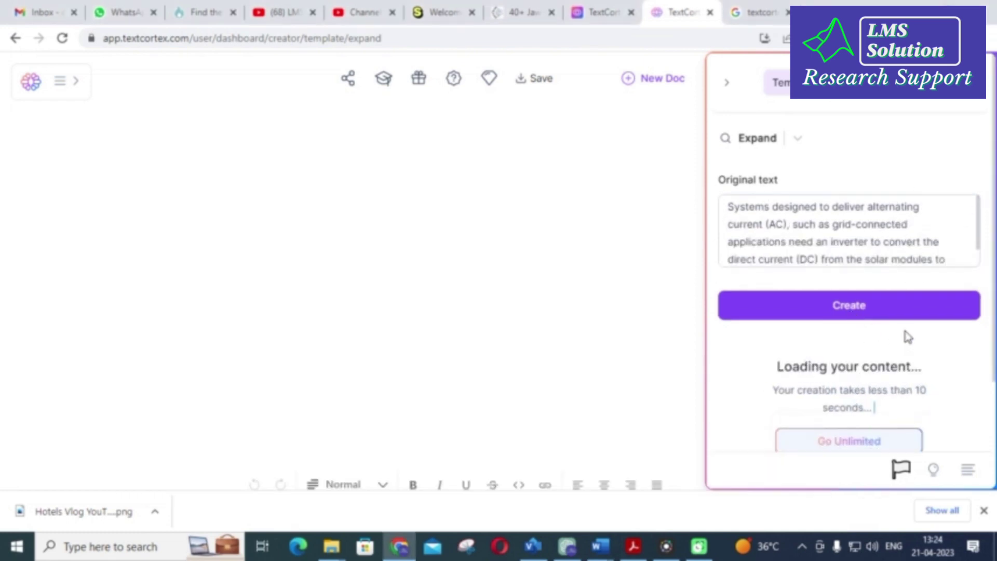
Review the expanded inverter text against the original, then return to the template library.
{"action": "scroll", "coordinate": [779, 376], "scroll_direction": "down", "scroll_amount": 3}
{"action": "scroll", "coordinate": [751, 372], "scroll_direction": "up", "scroll_amount": 2}
{"action": "scroll", "coordinate": [778, 371], "scroll_direction": "down", "scroll_amount": 2}
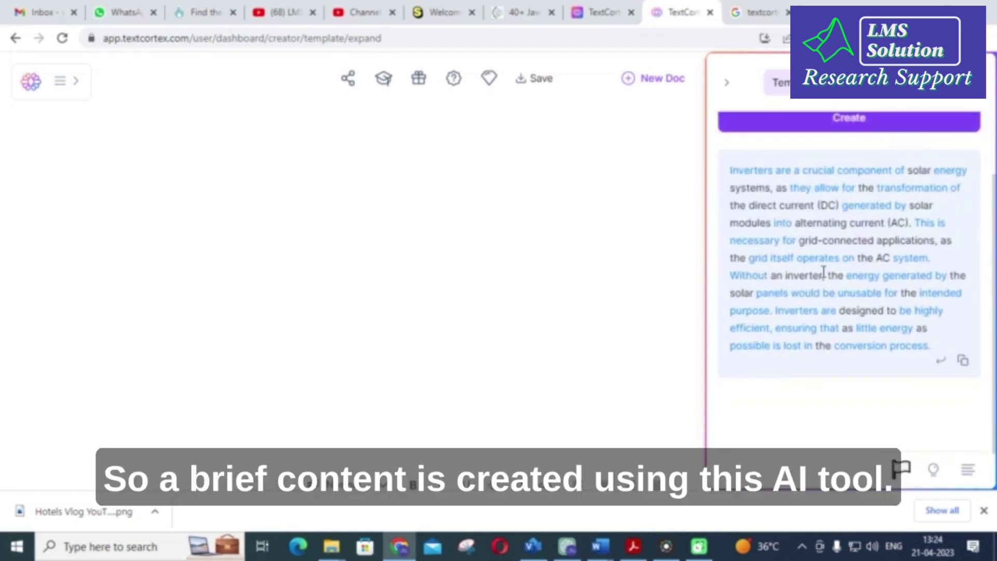
{"action": "scroll", "coordinate": [819, 278], "scroll_direction": "up", "scroll_amount": 3}
{"action": "scroll", "coordinate": [819, 281], "scroll_direction": "down", "scroll_amount": 2}
{"action": "scroll", "coordinate": [820, 281], "scroll_direction": "down", "scroll_amount": 1}
{"action": "scroll", "coordinate": [809, 303], "scroll_direction": "up", "scroll_amount": 3}
{"action": "scroll", "coordinate": [800, 314], "scroll_direction": "down", "scroll_amount": 3}
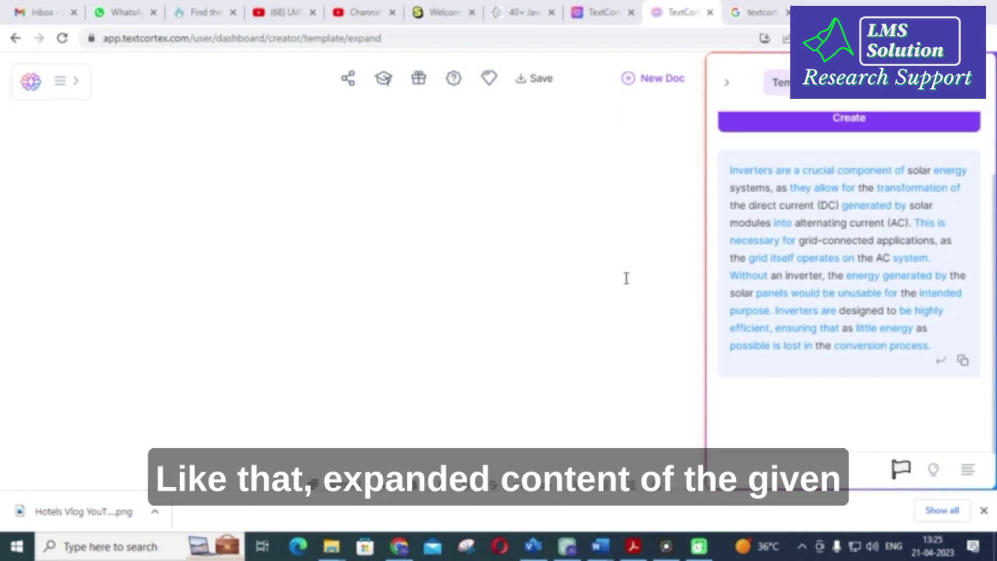
{"action": "scroll", "coordinate": [789, 241], "scroll_direction": "up", "scroll_amount": 5}
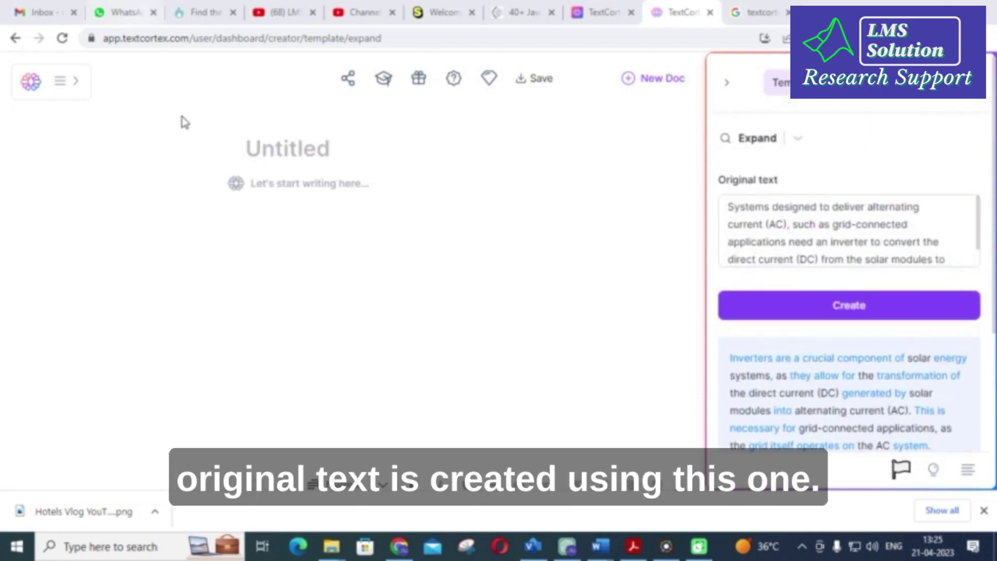
{"action": "left_click", "coordinate": [15, 40]}
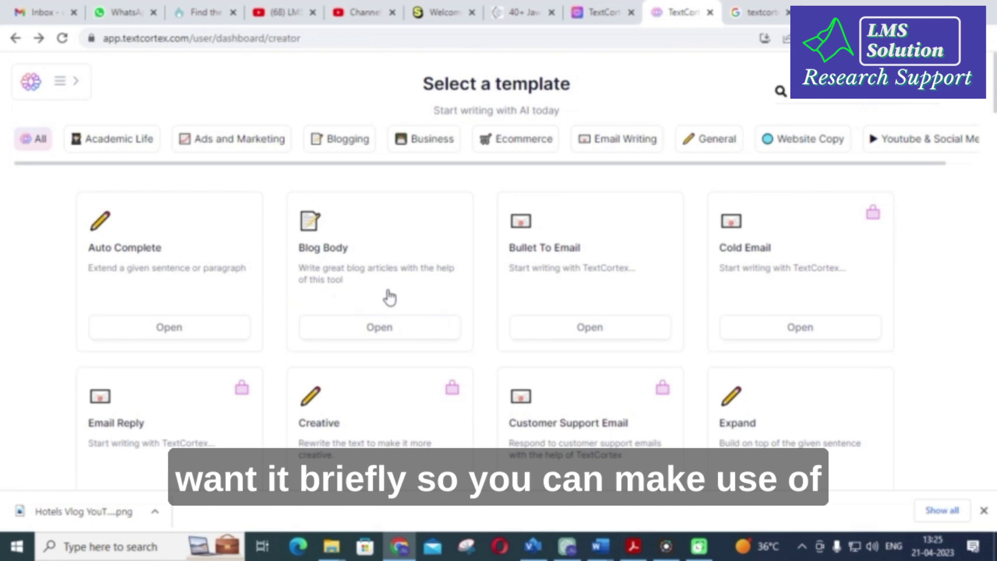
Browse the template grid and try the locked Passive To Active Voice template, dismissing the Business upgrade offer.
{"action": "scroll", "coordinate": [439, 286], "scroll_direction": "down", "scroll_amount": 7}
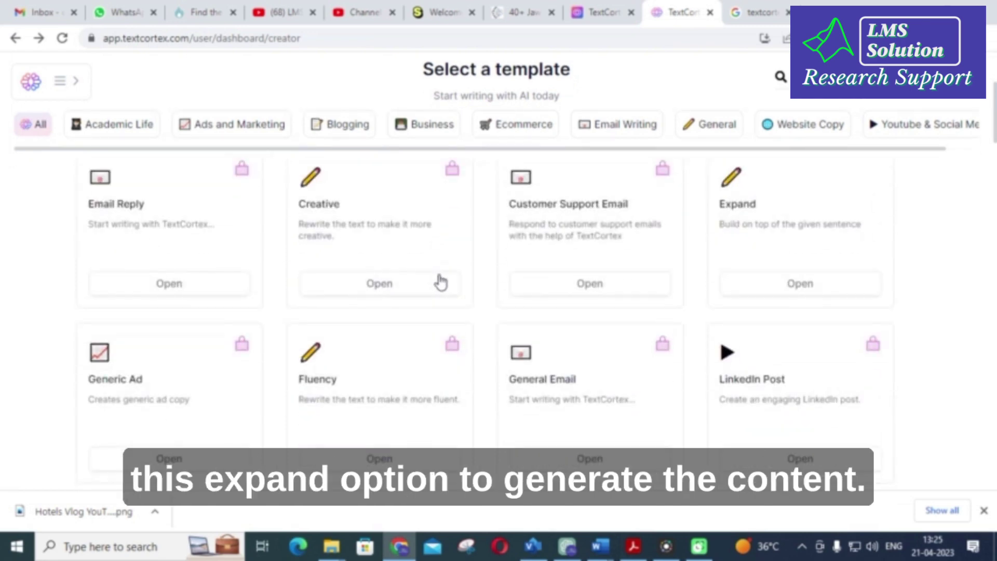
{"action": "scroll", "coordinate": [447, 275], "scroll_direction": "down", "scroll_amount": 5}
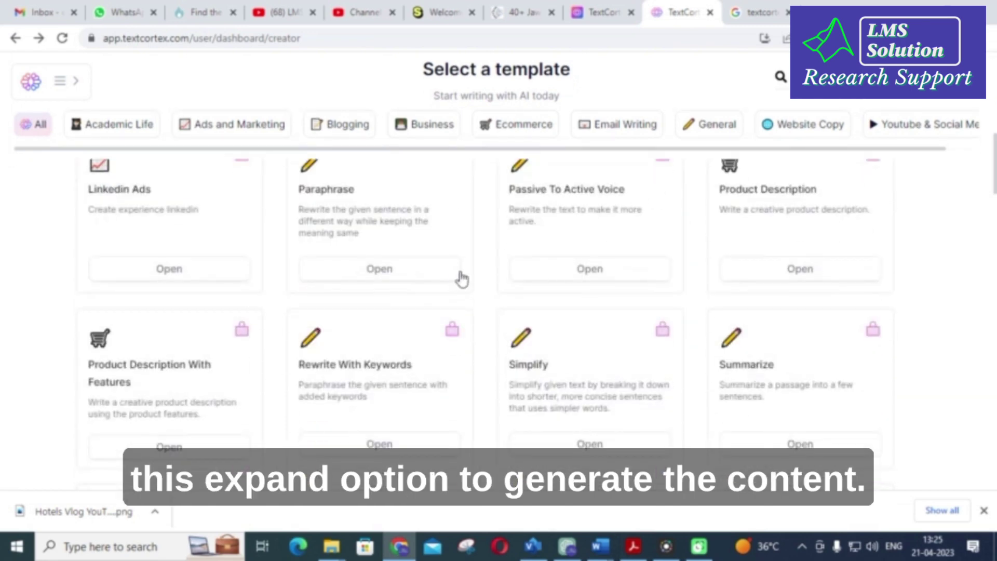
{"action": "scroll", "coordinate": [457, 280], "scroll_direction": "up", "scroll_amount": 3}
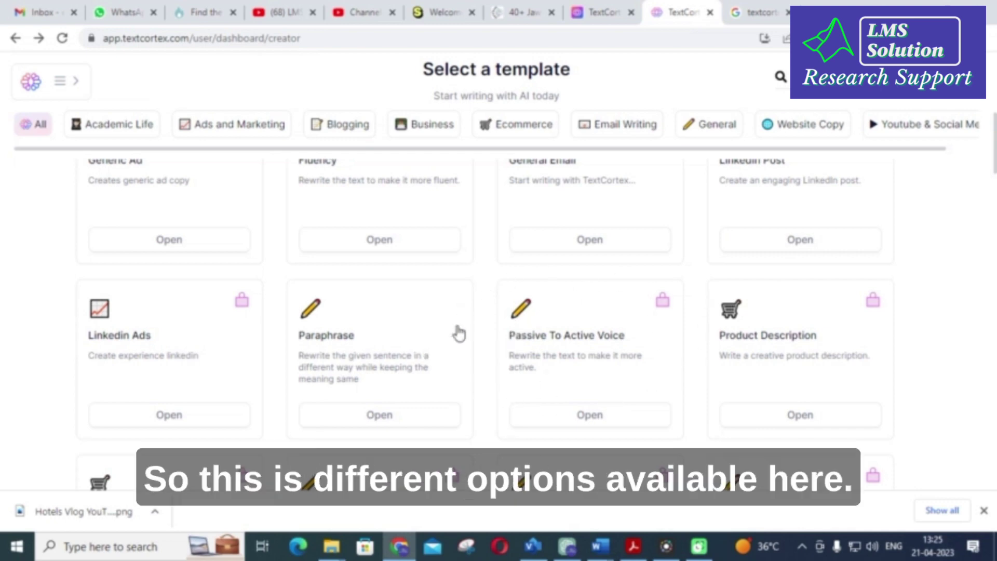
{"action": "scroll", "coordinate": [457, 334], "scroll_direction": "down", "scroll_amount": 1}
{"action": "left_click", "coordinate": [668, 232]}
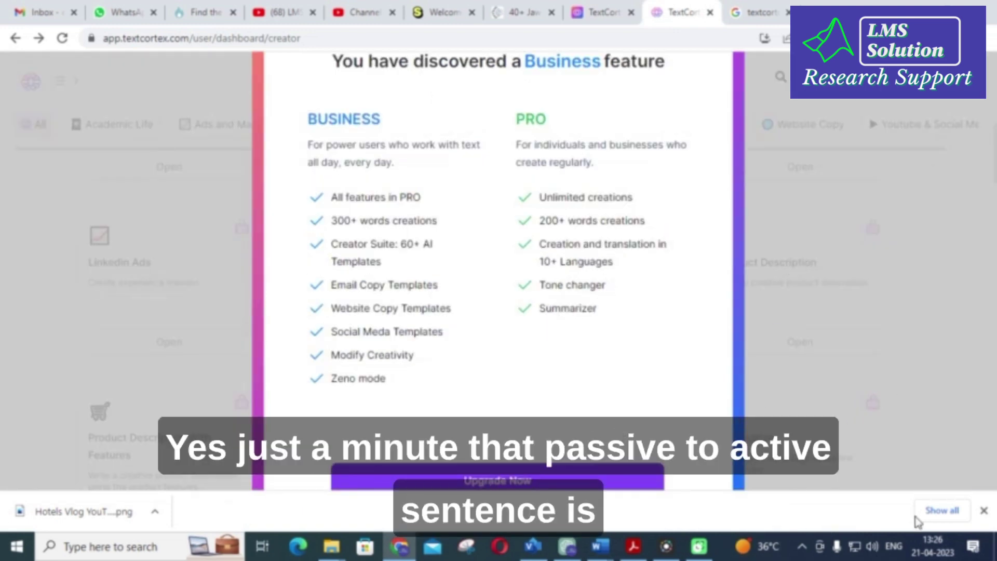
{"action": "key", "text": "Escape"}
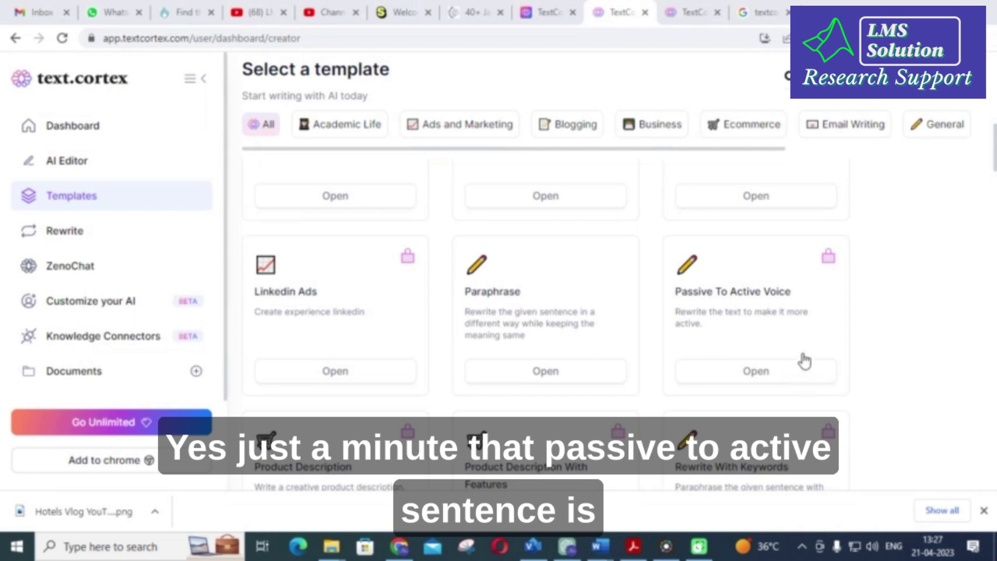
{"action": "scroll", "coordinate": [803, 357], "scroll_direction": "down", "scroll_amount": 1}
{"action": "scroll", "coordinate": [797, 352], "scroll_direction": "up", "scroll_amount": 1}
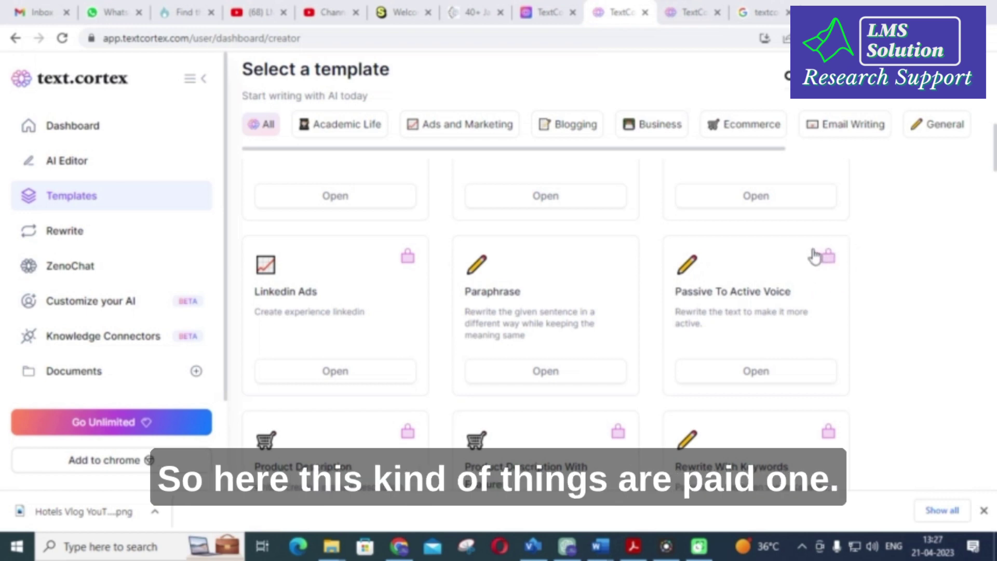
Open the Paraphrase template and select the Inverter paragraph in the BASICS OF PV Word document.
{"action": "left_click", "coordinate": [486, 296]}
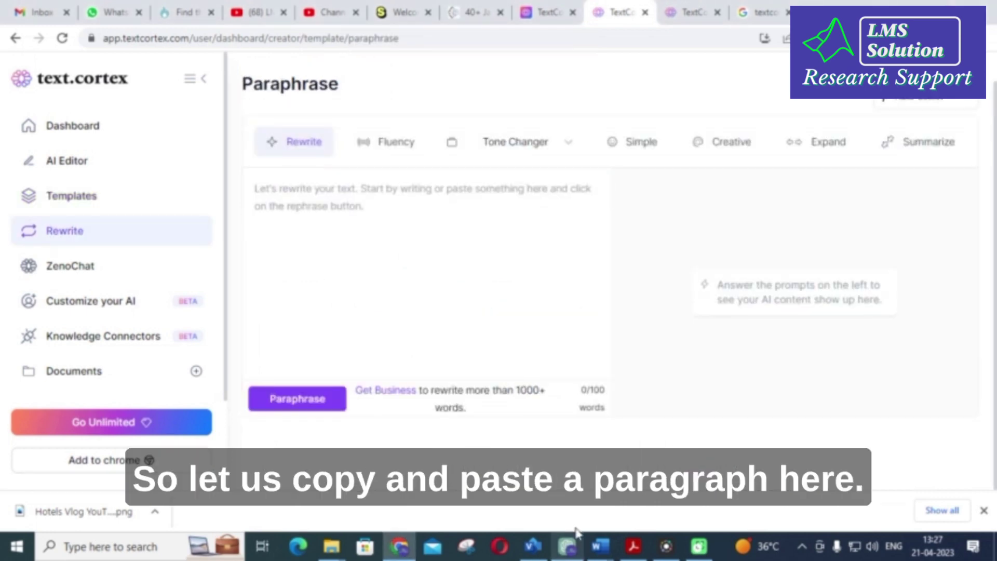
{"action": "mouse_move", "coordinate": [600, 545]}
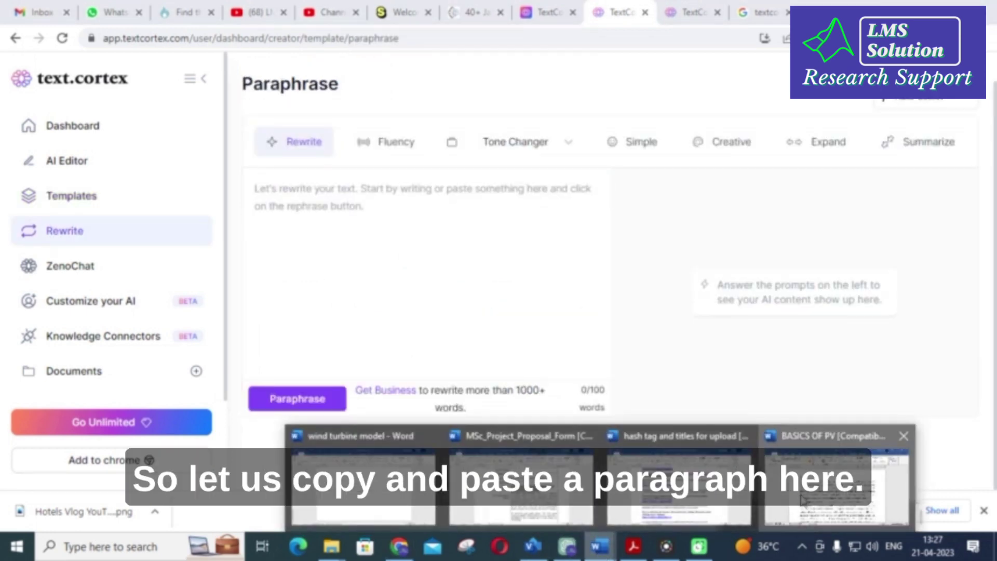
{"action": "left_click", "coordinate": [836, 483]}
{"action": "scroll", "coordinate": [283, 291], "scroll_direction": "down", "scroll_amount": 2}
{"action": "scroll", "coordinate": [243, 300], "scroll_direction": "down", "scroll_amount": 2}
{"action": "scroll", "coordinate": [243, 291], "scroll_direction": "up", "scroll_amount": 5}
{"action": "left_click", "coordinate": [242, 268]}
{"action": "left_click_drag", "start_coordinate": [242, 269], "coordinate": [739, 400]}
{"action": "key", "text": "ctrl+c"}
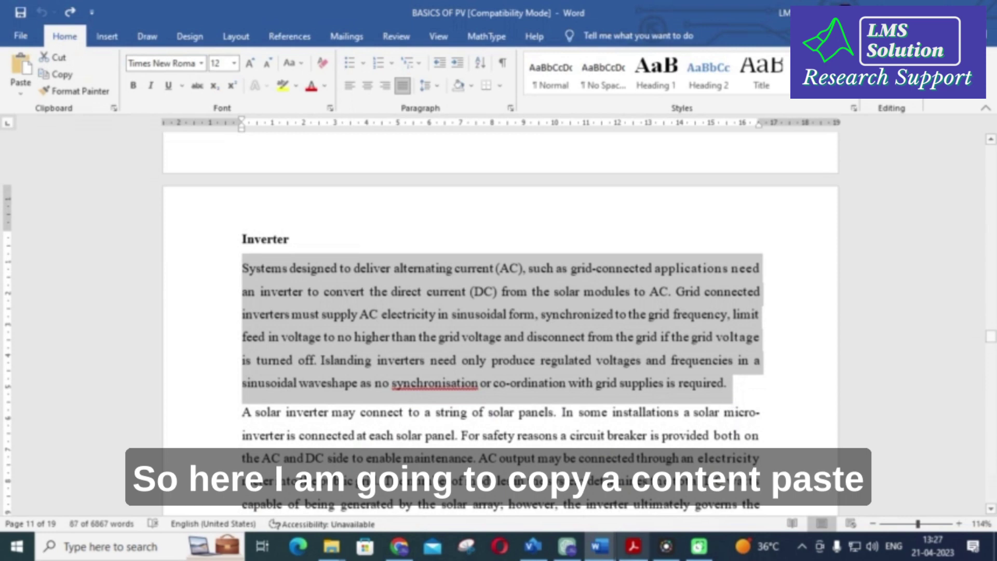
Paste the inverter paragraph into the Paraphrase input and generate its reworded version.
{"action": "left_click", "coordinate": [399, 546]}
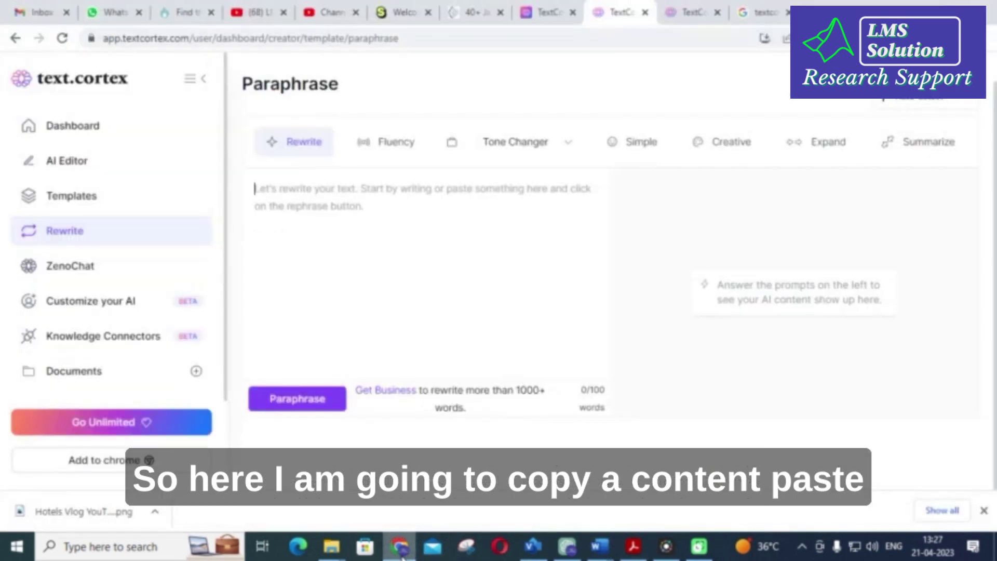
{"action": "key", "text": "ctrl+v"}
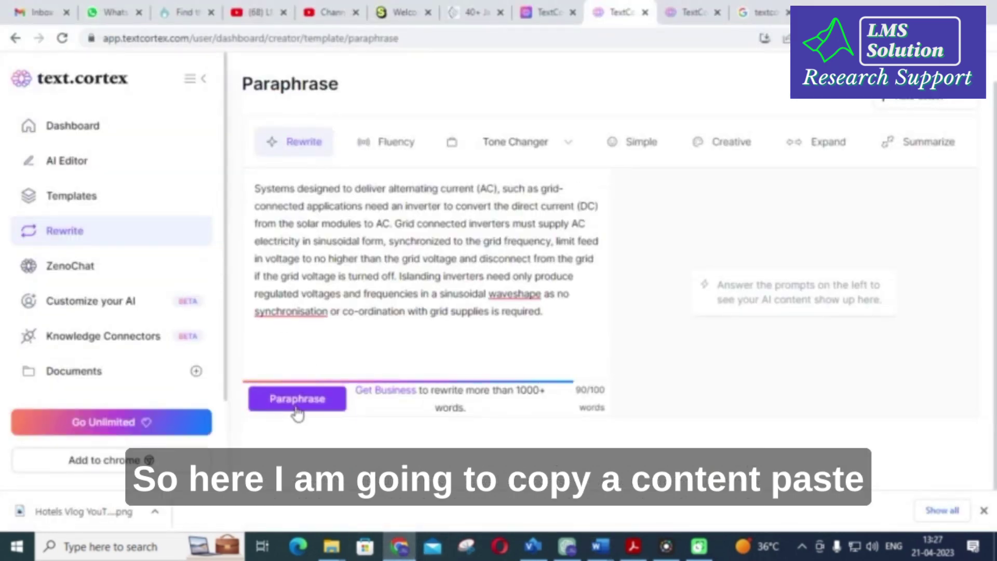
{"action": "left_click", "coordinate": [299, 405]}
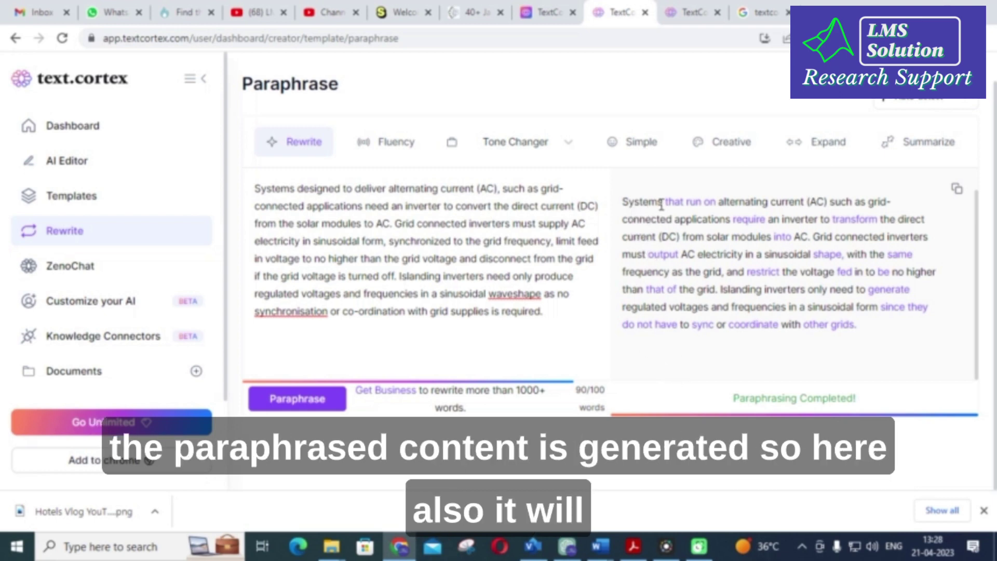
{"action": "left_click_drag", "start_coordinate": [667, 201], "coordinate": [719, 209]}
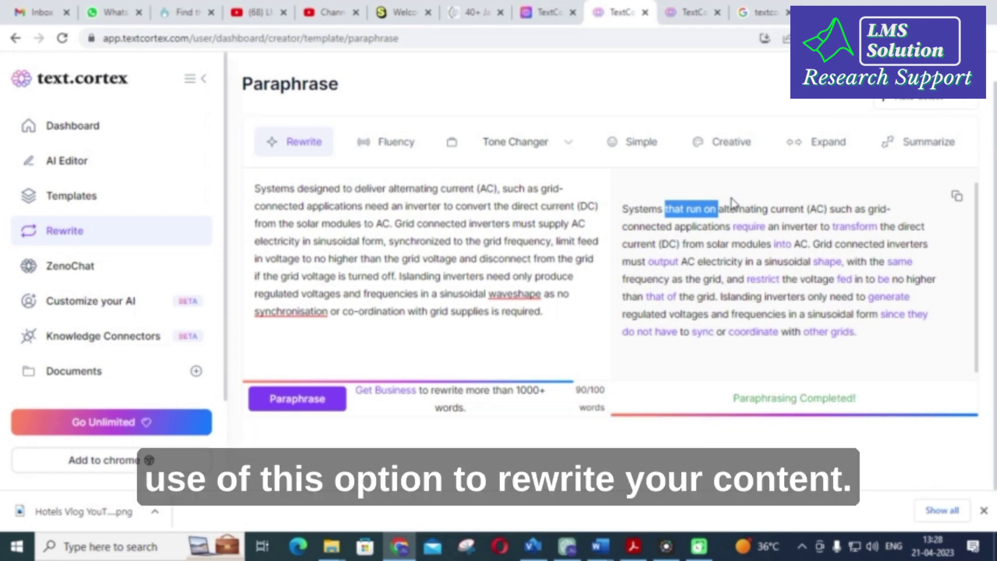
Go back from Paraphrase and scroll through the template cards, from Auto Complete to Creative.
{"action": "left_click", "coordinate": [16, 38]}
{"action": "scroll", "coordinate": [488, 326], "scroll_direction": "down", "scroll_amount": 5}
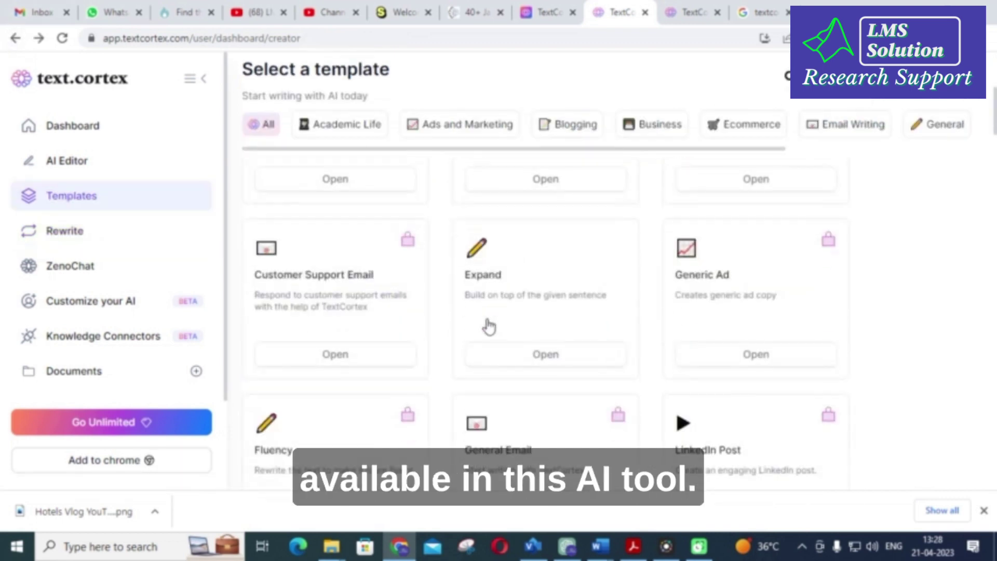
{"action": "scroll", "coordinate": [487, 326], "scroll_direction": "down", "scroll_amount": 5}
{"action": "scroll", "coordinate": [499, 301], "scroll_direction": "down", "scroll_amount": 4}
{"action": "scroll", "coordinate": [510, 288], "scroll_direction": "down", "scroll_amount": 3}
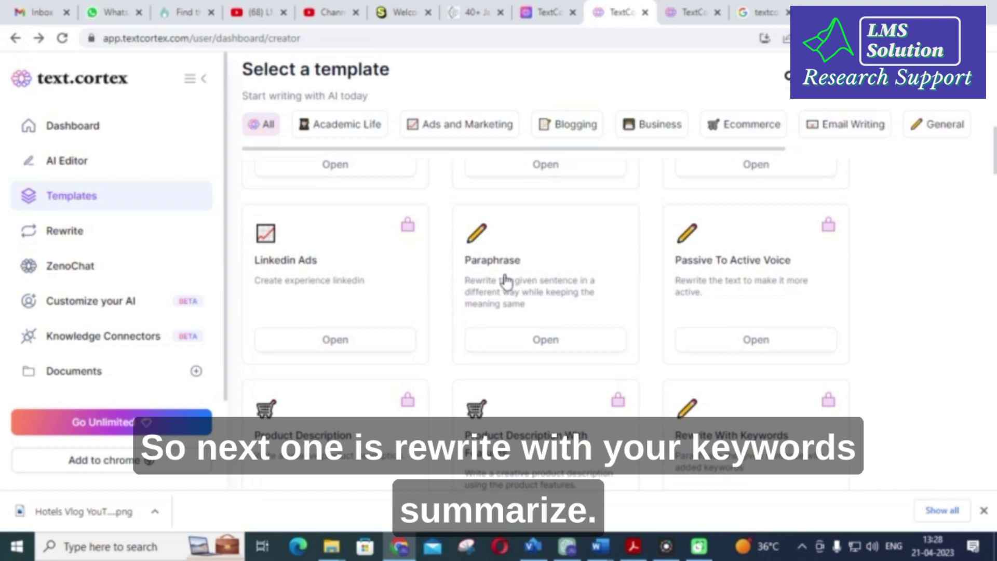
{"action": "scroll", "coordinate": [506, 280], "scroll_direction": "down", "scroll_amount": 3}
{"action": "scroll", "coordinate": [506, 280], "scroll_direction": "up", "scroll_amount": 3}
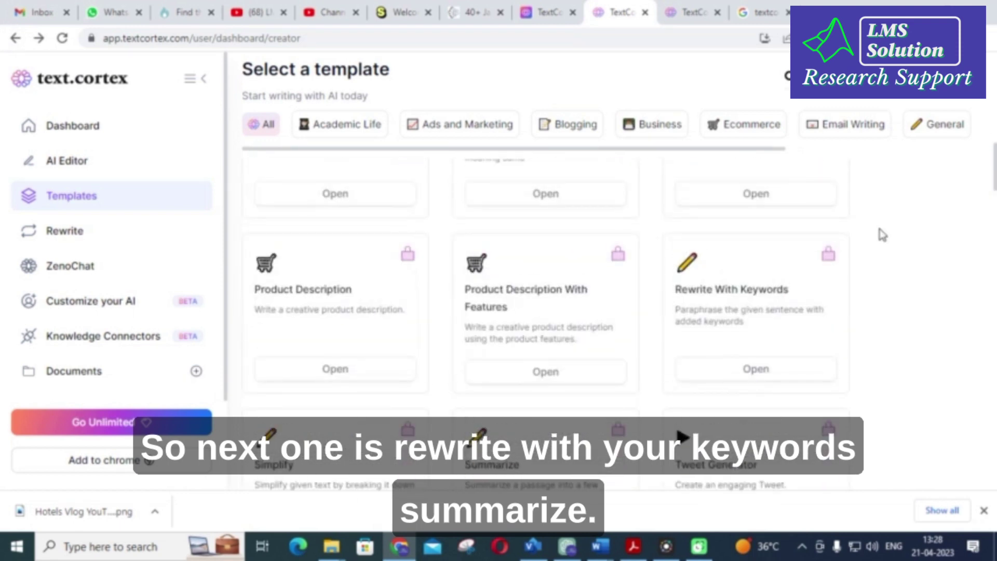
{"action": "scroll", "coordinate": [581, 356], "scroll_direction": "down", "scroll_amount": 3}
{"action": "scroll", "coordinate": [516, 318], "scroll_direction": "down", "scroll_amount": 5}
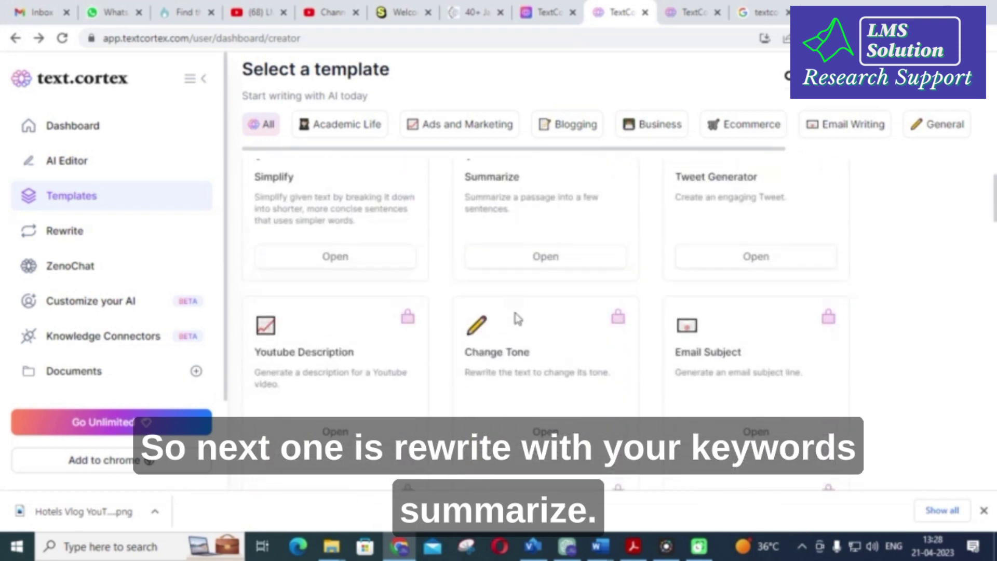
{"action": "scroll", "coordinate": [518, 313], "scroll_direction": "down", "scroll_amount": 8}
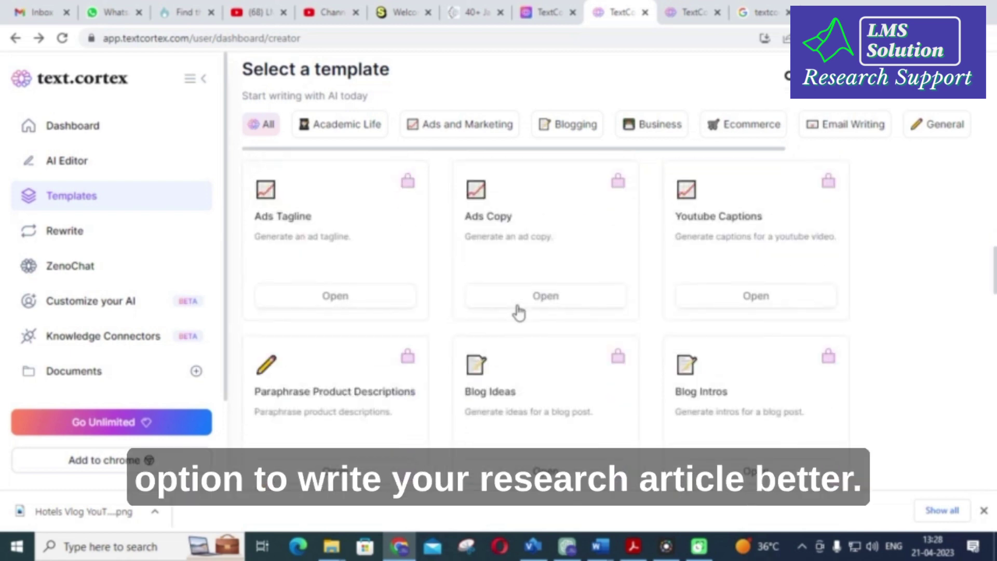
{"action": "scroll", "coordinate": [519, 313], "scroll_direction": "down", "scroll_amount": 4}
{"action": "scroll", "coordinate": [517, 308], "scroll_direction": "down", "scroll_amount": 3}
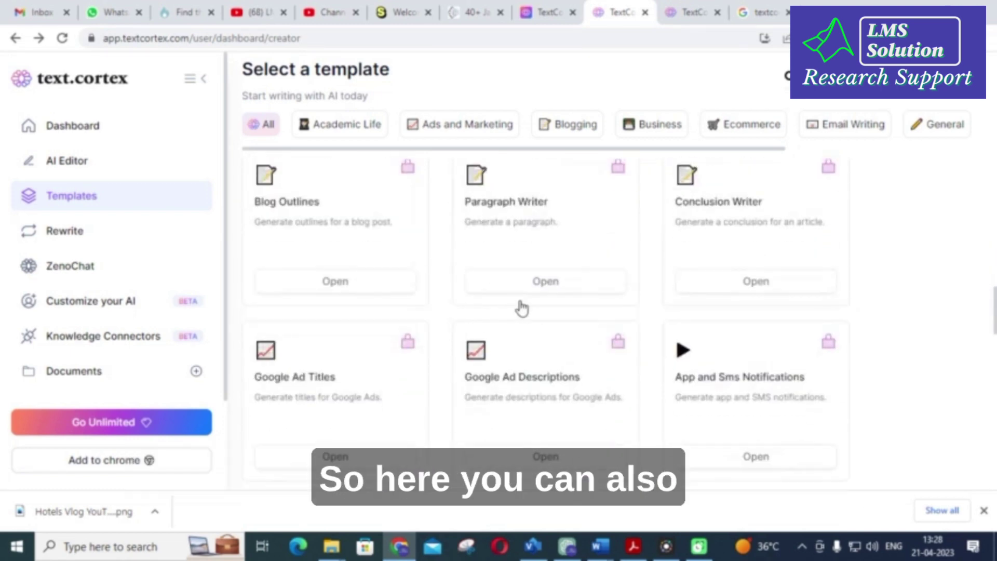
{"action": "scroll", "coordinate": [530, 299], "scroll_direction": "up", "scroll_amount": 1}
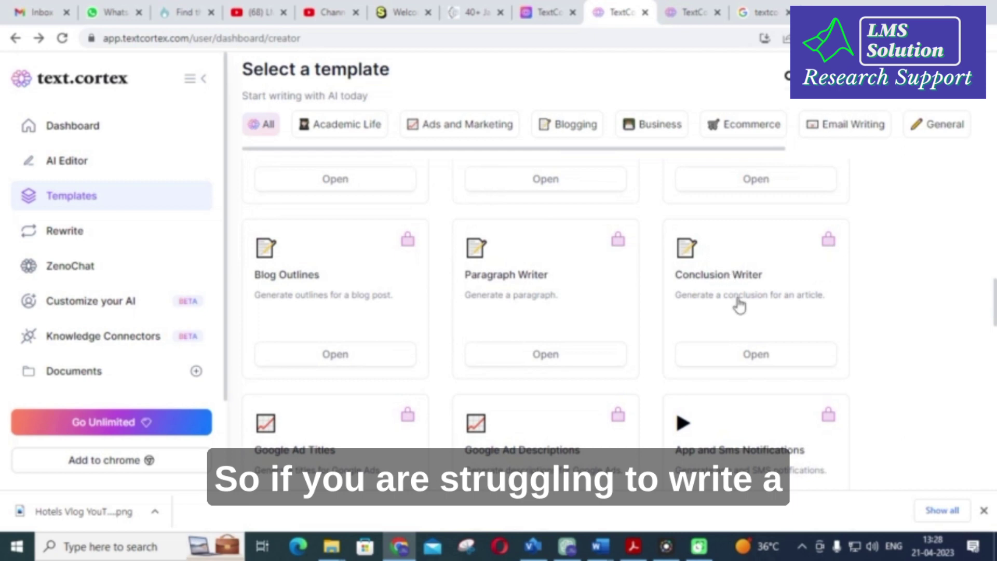
{"action": "scroll", "coordinate": [588, 306], "scroll_direction": "up", "scroll_amount": 15}
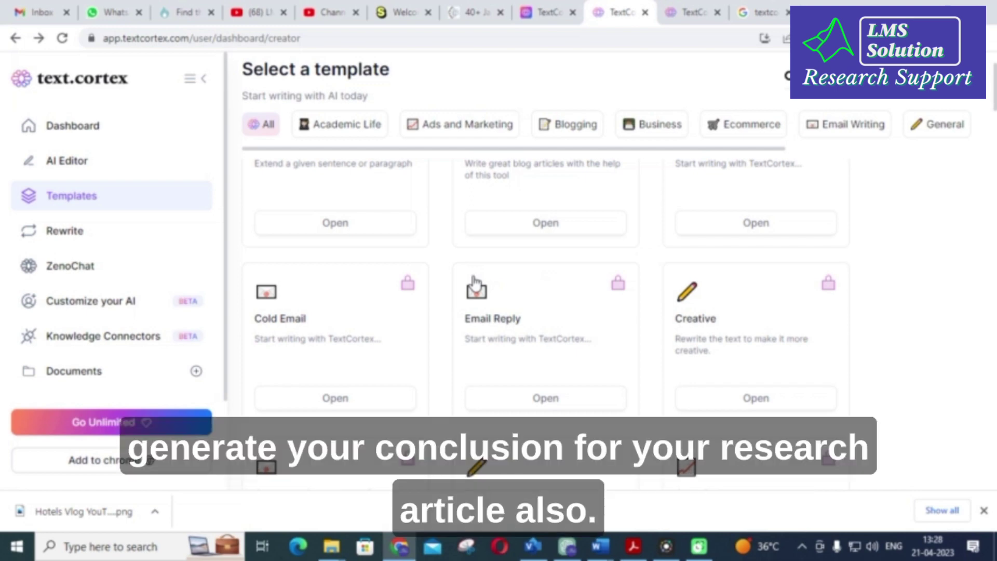
{"action": "scroll", "coordinate": [370, 311], "scroll_direction": "up", "scroll_amount": 2}
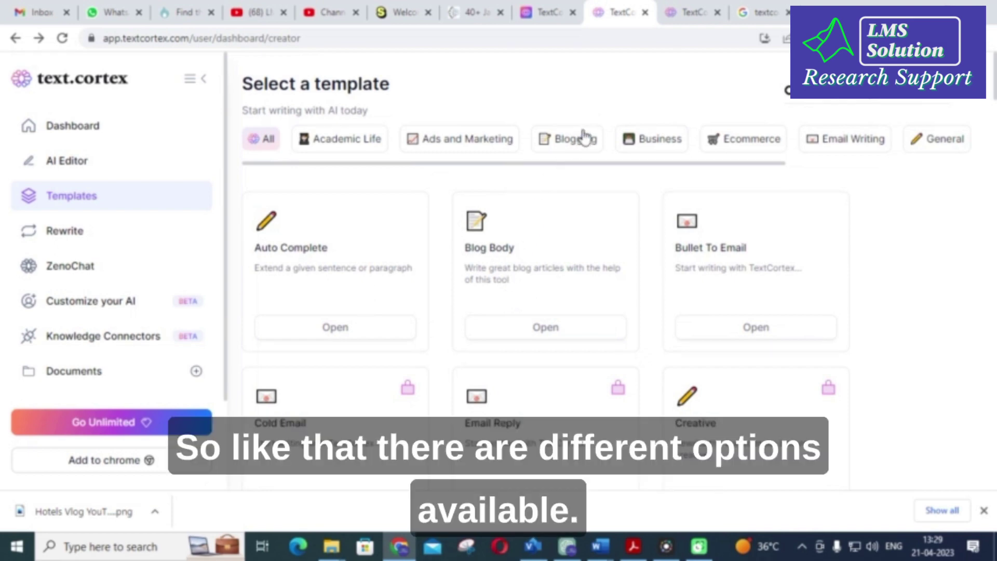
{"action": "left_click", "coordinate": [868, 146]}
{"action": "scroll", "coordinate": [359, 287], "scroll_direction": "down", "scroll_amount": 3}
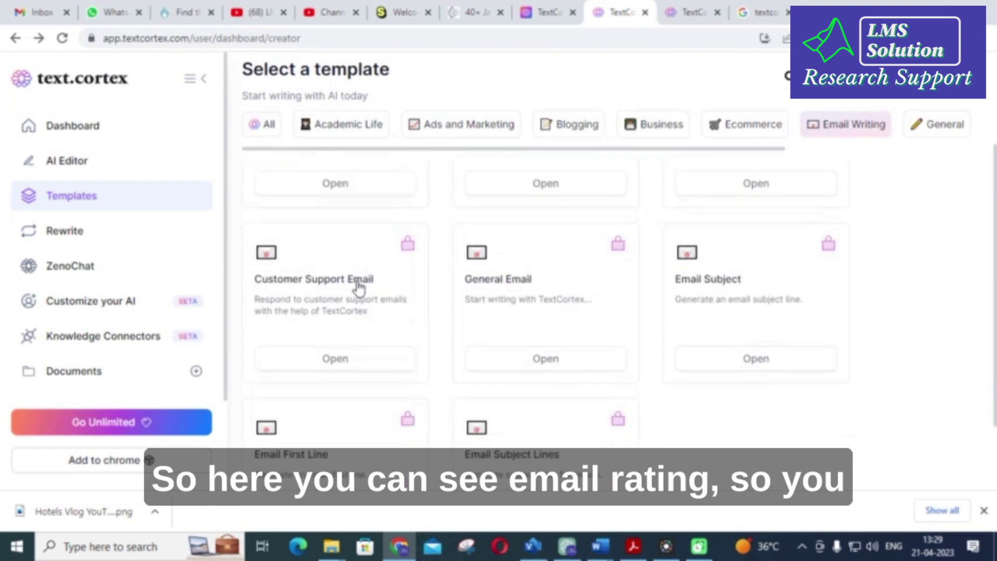
{"action": "scroll", "coordinate": [308, 292], "scroll_direction": "up", "scroll_amount": 3}
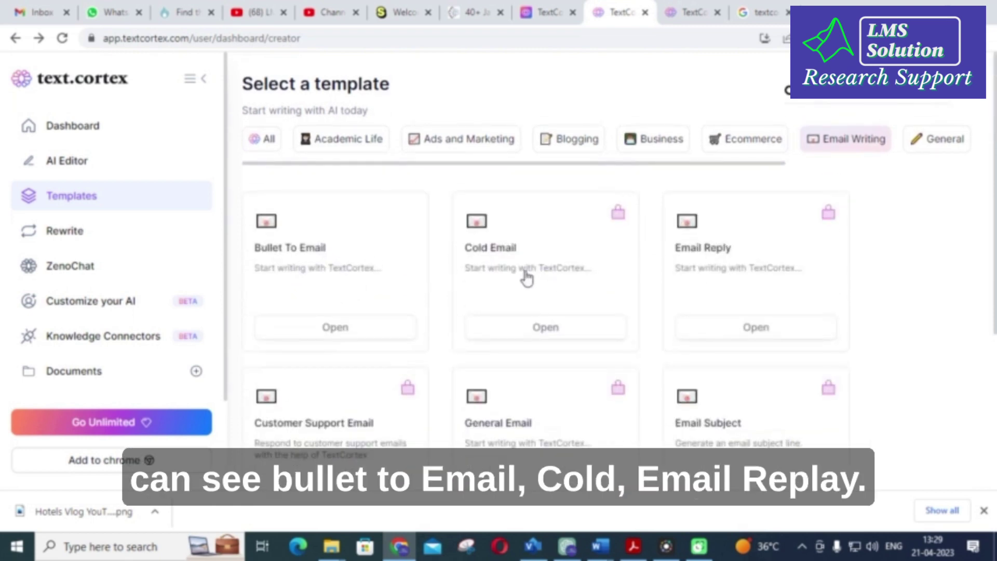
{"action": "scroll", "coordinate": [535, 314], "scroll_direction": "down", "scroll_amount": 3}
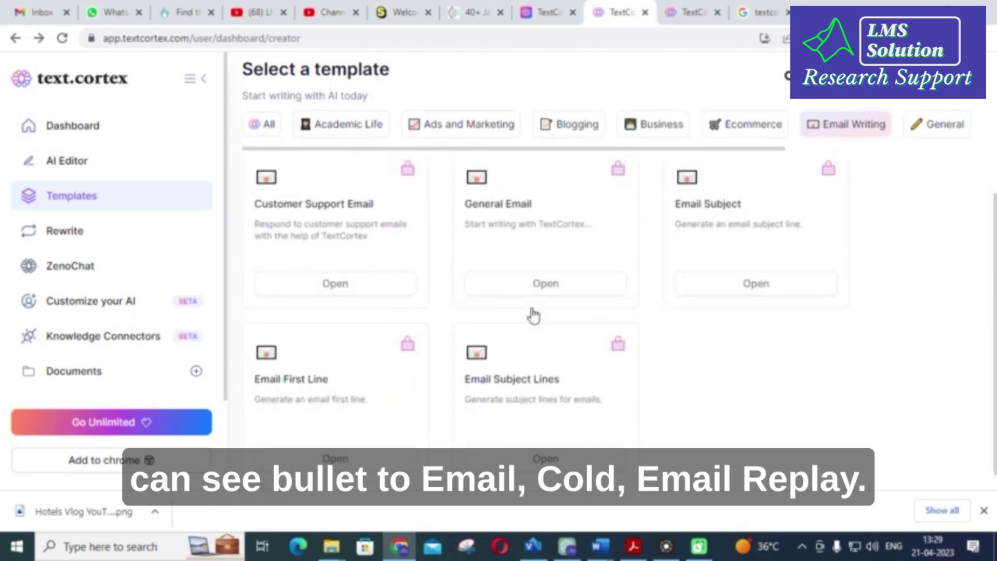
{"action": "scroll", "coordinate": [742, 307], "scroll_direction": "up", "scroll_amount": 3}
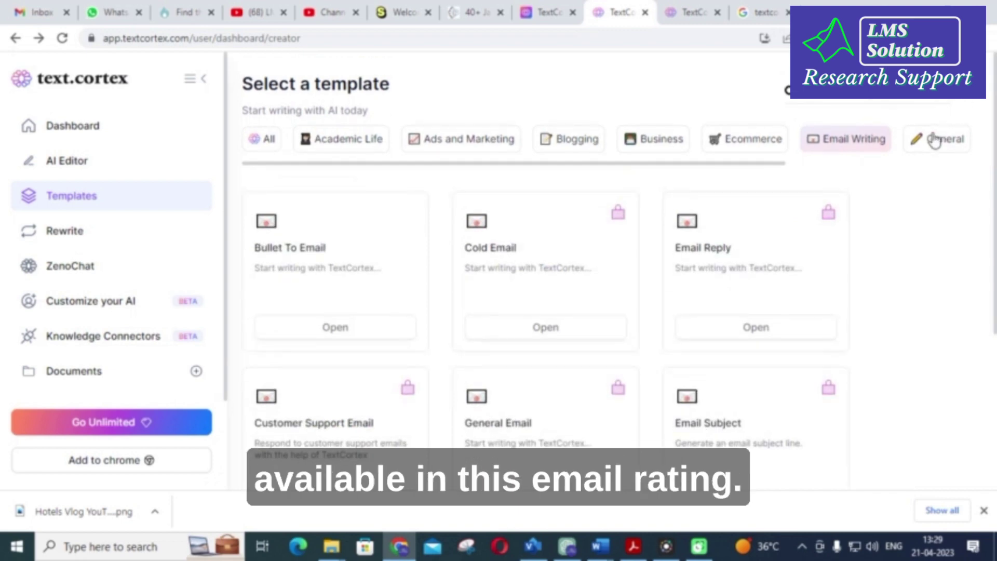
{"action": "left_click", "coordinate": [571, 148]}
{"action": "scroll", "coordinate": [356, 307], "scroll_direction": "down", "scroll_amount": 3}
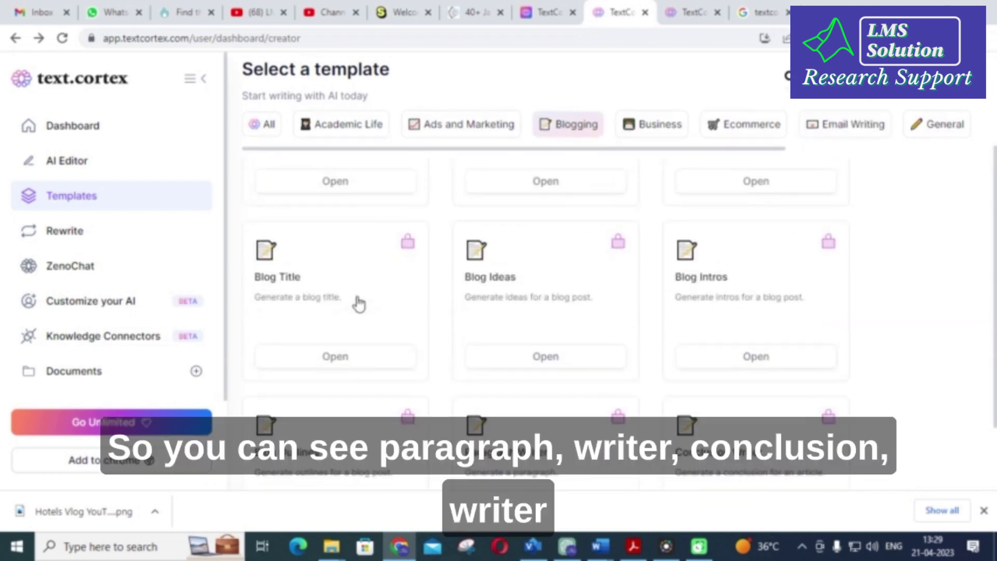
{"action": "scroll", "coordinate": [358, 303], "scroll_direction": "down", "scroll_amount": 3}
{"action": "scroll", "coordinate": [360, 316], "scroll_direction": "up", "scroll_amount": 4}
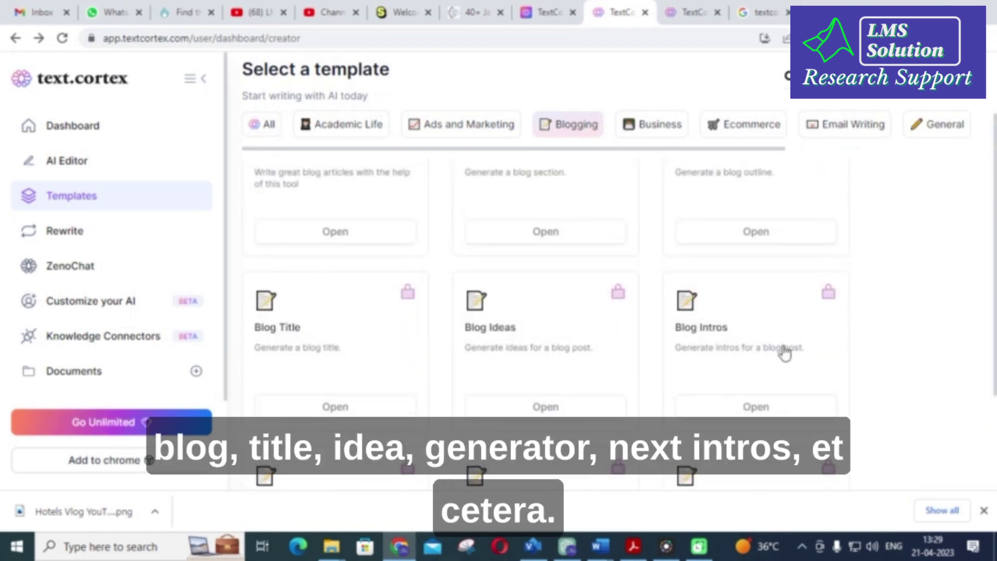
{"action": "scroll", "coordinate": [763, 353], "scroll_direction": "up", "scroll_amount": 2}
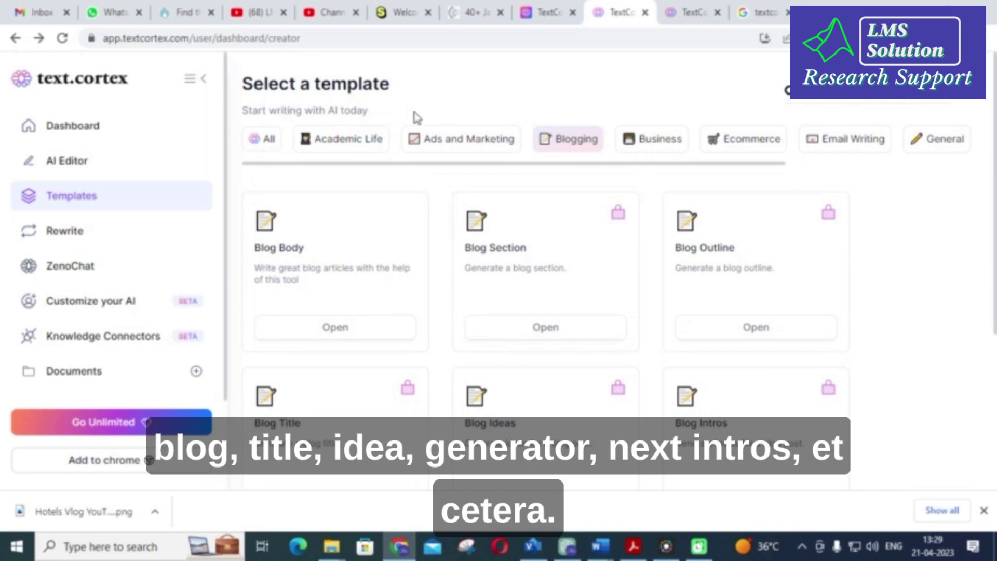
{"action": "left_click", "coordinate": [272, 140]}
{"action": "scroll", "coordinate": [410, 236], "scroll_direction": "down", "scroll_amount": 4}
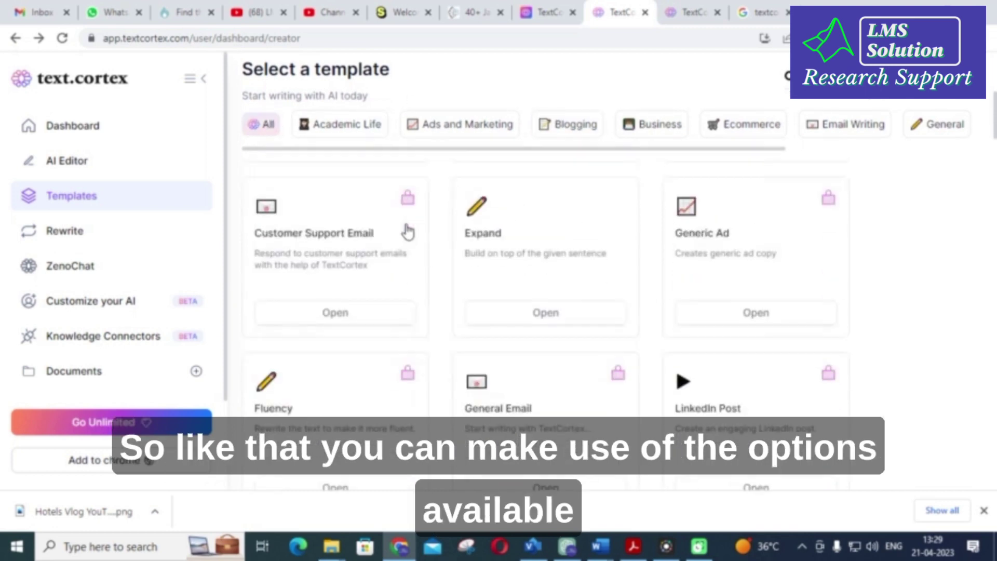
{"action": "scroll", "coordinate": [404, 228], "scroll_direction": "up", "scroll_amount": 3}
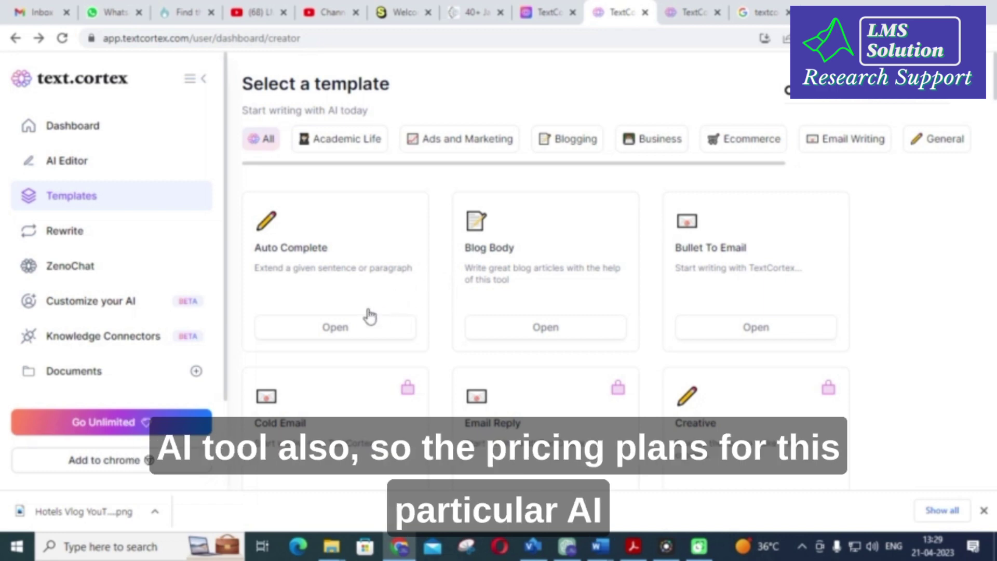
{"action": "left_click", "coordinate": [104, 433]}
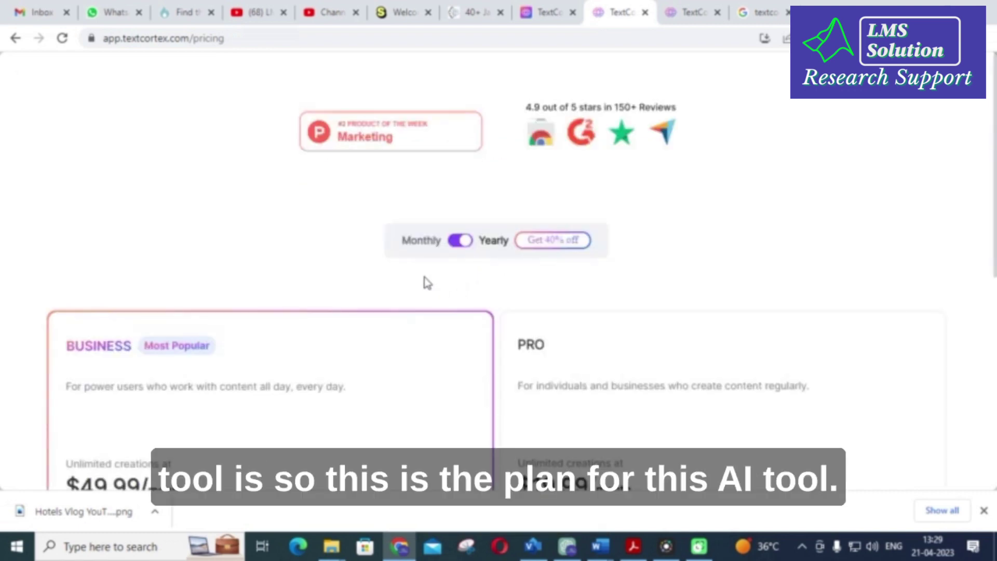
{"action": "scroll", "coordinate": [306, 315], "scroll_direction": "down", "scroll_amount": 8}
{"action": "scroll", "coordinate": [250, 331], "scroll_direction": "up", "scroll_amount": 4}
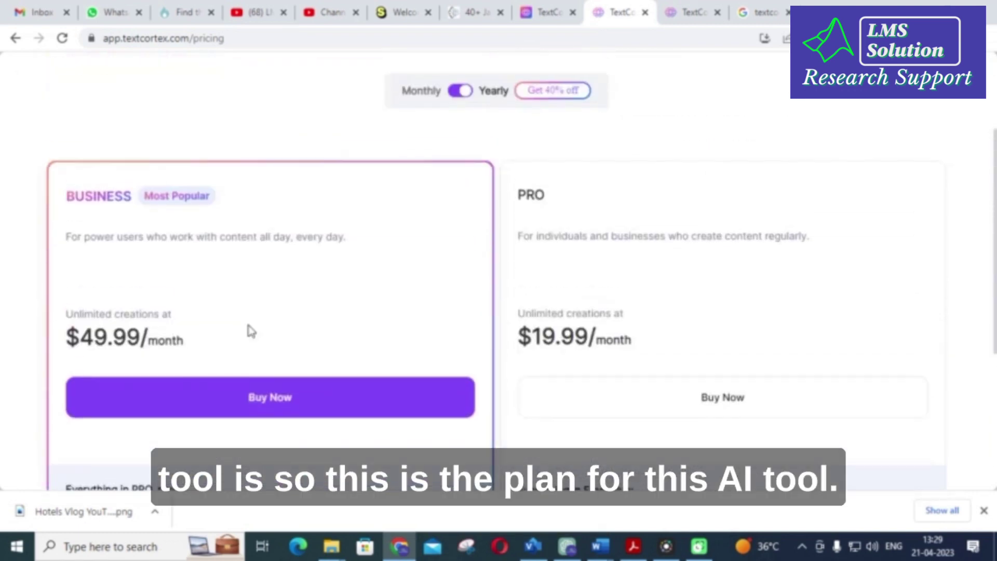
{"action": "scroll", "coordinate": [217, 316], "scroll_direction": "down", "scroll_amount": 2}
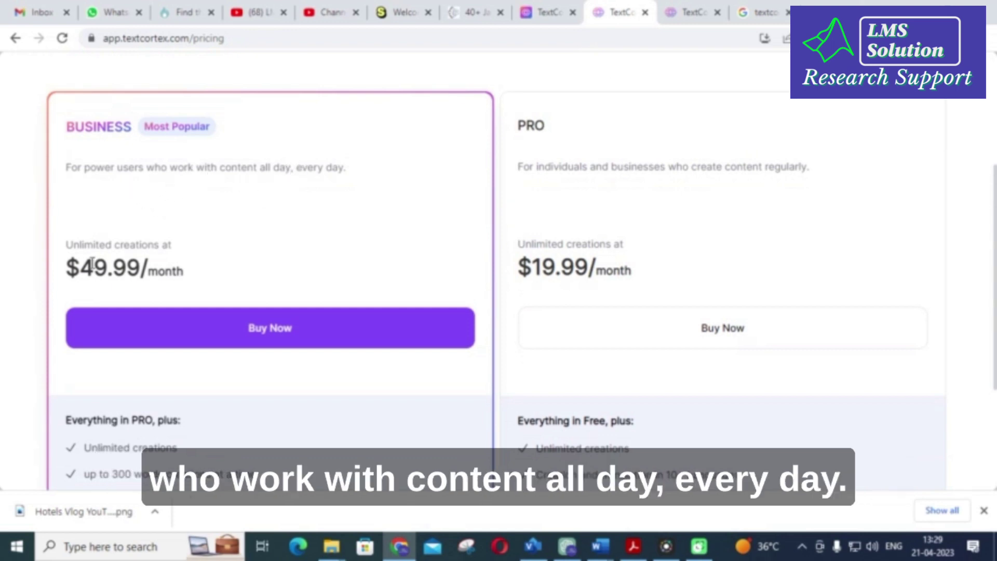
{"action": "scroll", "coordinate": [92, 262], "scroll_direction": "down", "scroll_amount": 3}
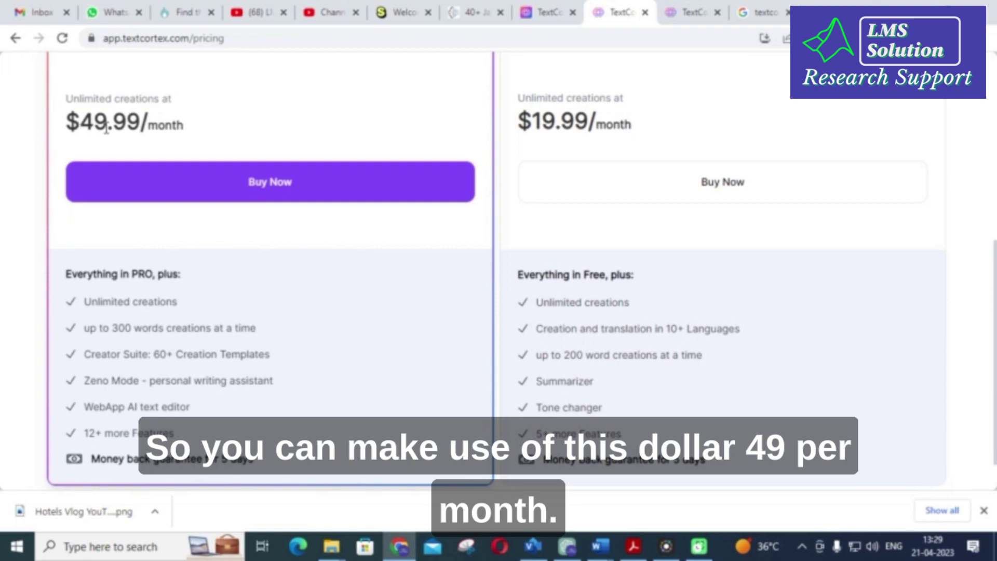
{"action": "scroll", "coordinate": [603, 232], "scroll_direction": "up", "scroll_amount": 5}
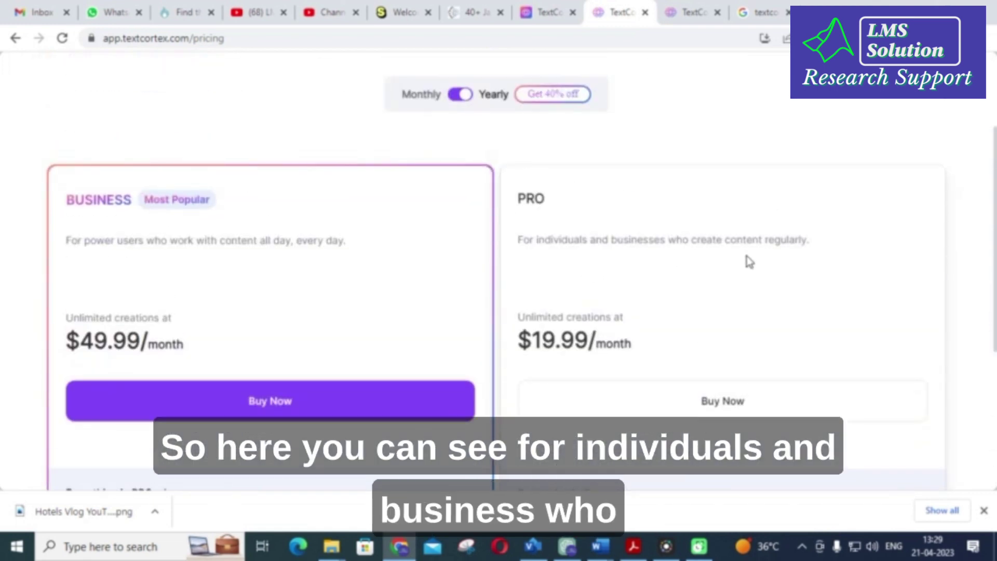
{"action": "scroll", "coordinate": [554, 332], "scroll_direction": "down", "scroll_amount": 2}
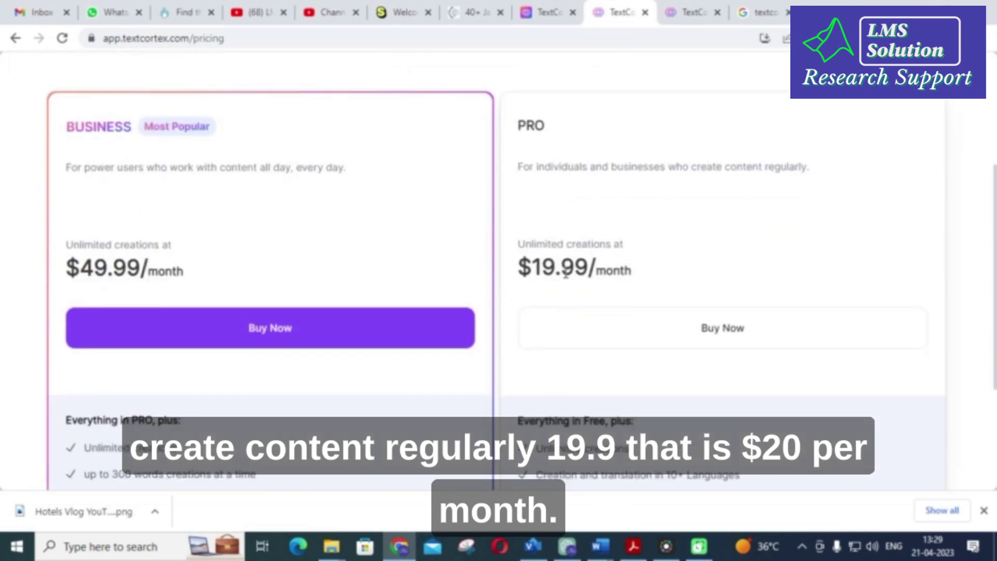
{"action": "scroll", "coordinate": [274, 347], "scroll_direction": "down", "scroll_amount": 4}
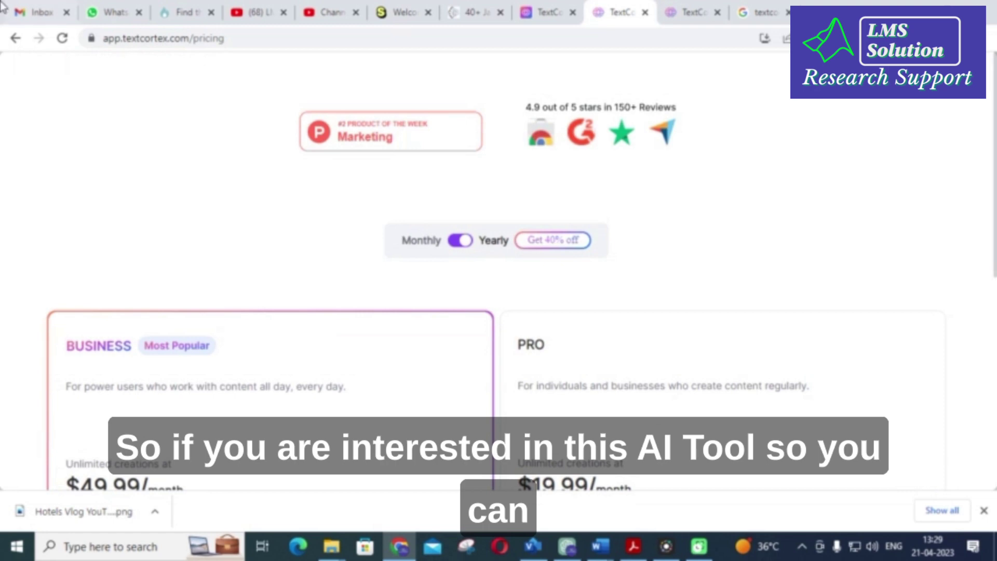
{"action": "left_click", "coordinate": [15, 39]}
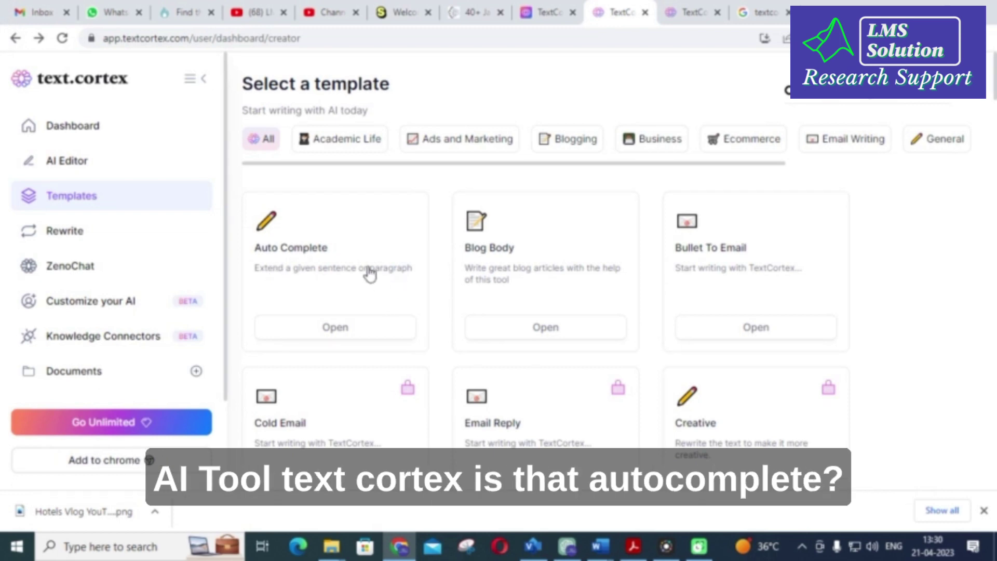
Browse the All templates grid, then switch to the Dashboard home page.
{"action": "scroll", "coordinate": [334, 270], "scroll_direction": "down", "scroll_amount": 6}
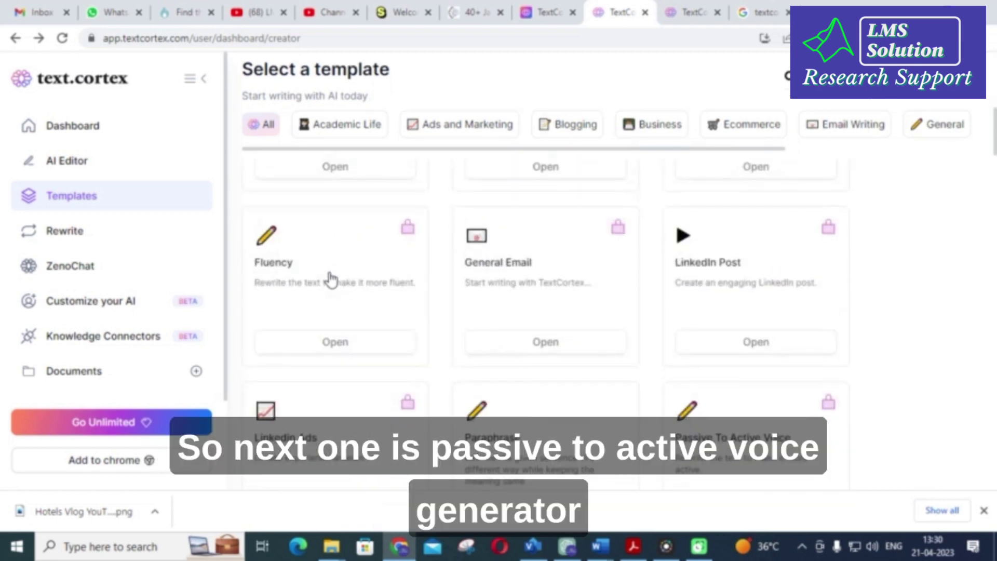
{"action": "scroll", "coordinate": [330, 279], "scroll_direction": "down", "scroll_amount": 1}
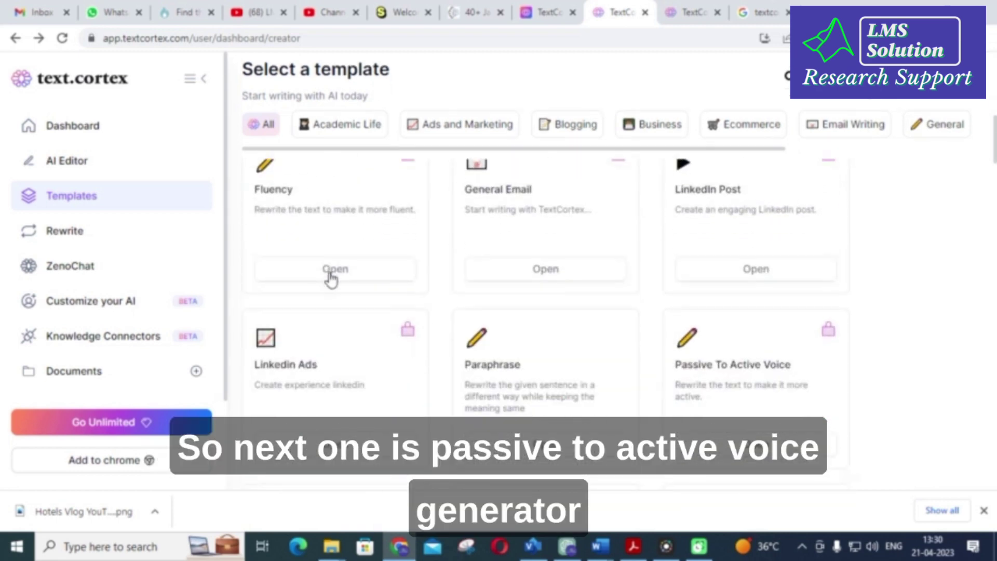
{"action": "scroll", "coordinate": [330, 280], "scroll_direction": "up", "scroll_amount": 1}
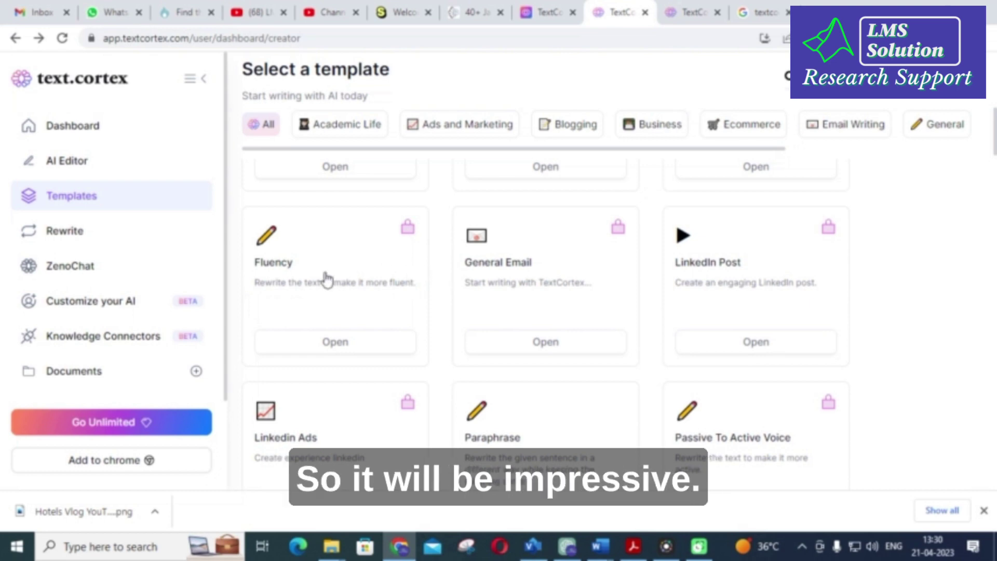
{"action": "scroll", "coordinate": [325, 281], "scroll_direction": "up", "scroll_amount": 4}
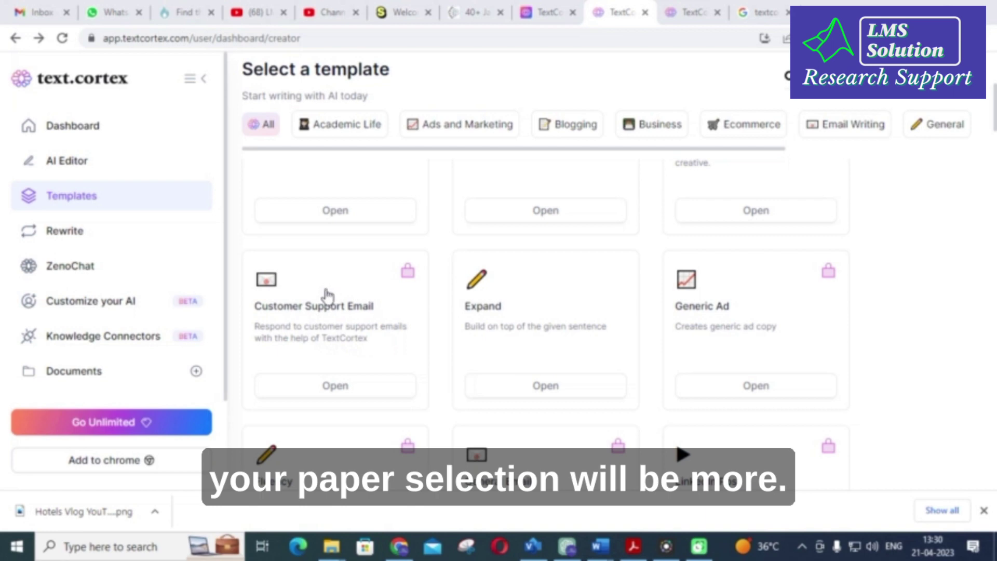
{"action": "scroll", "coordinate": [325, 318], "scroll_direction": "up", "scroll_amount": 5}
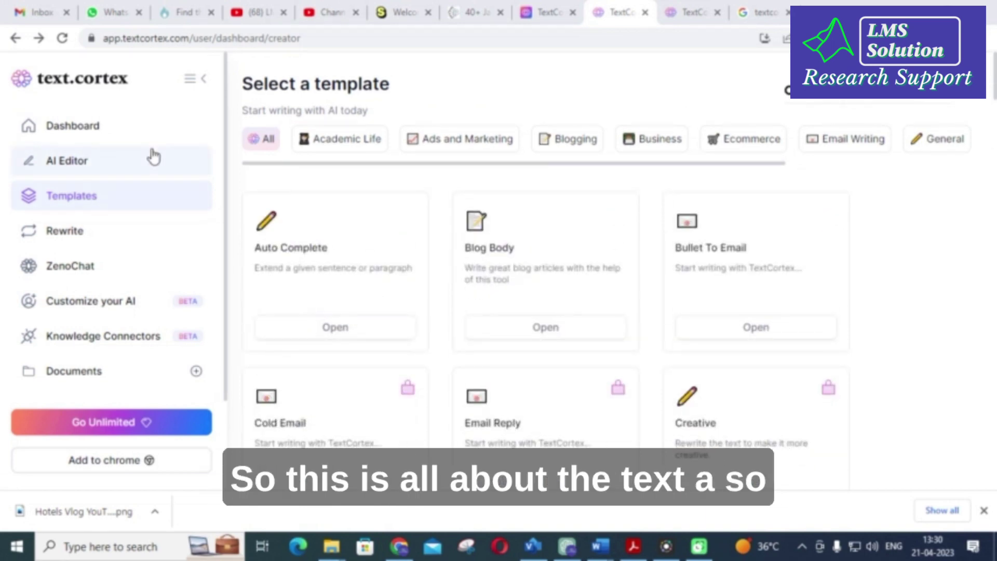
{"action": "left_click", "coordinate": [119, 135]}
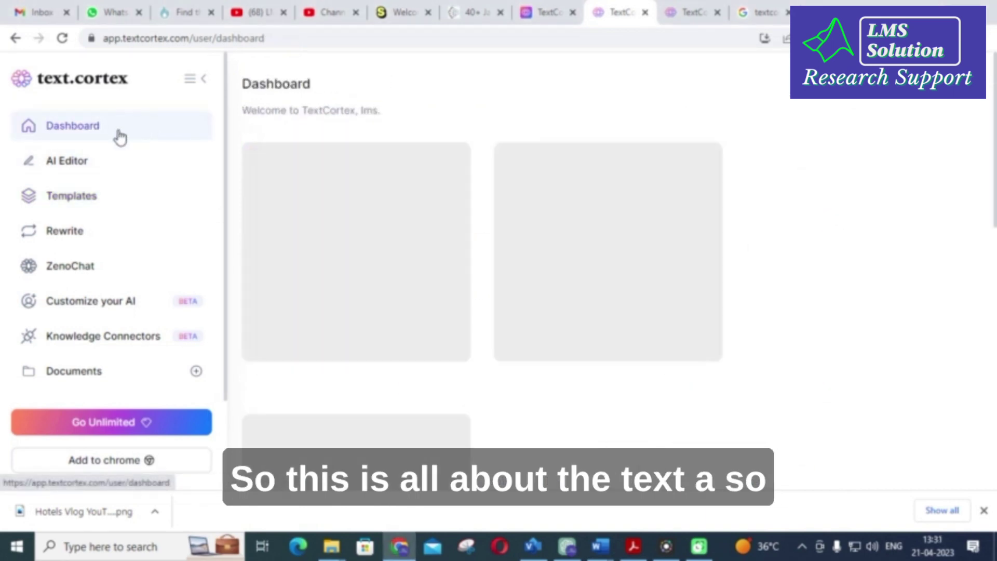